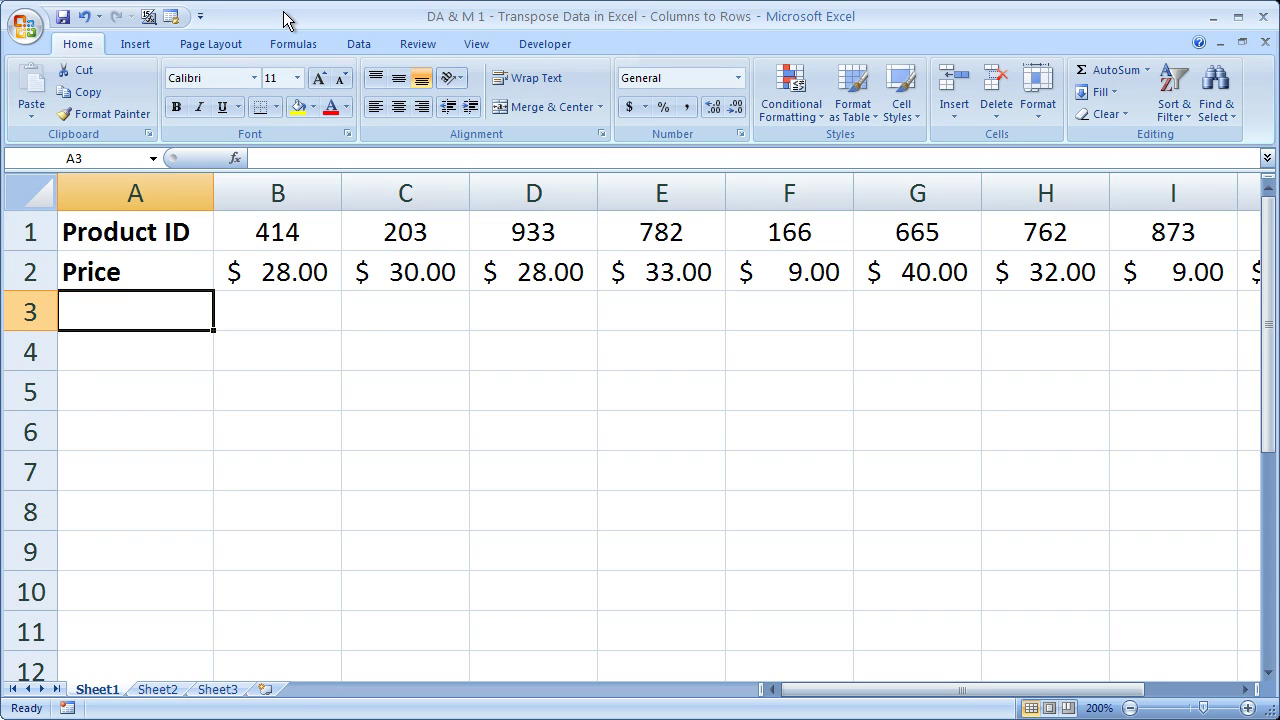
# Look over the Product ID values in row 1 and the prices in row 2
pyautogui.click(138, 238)
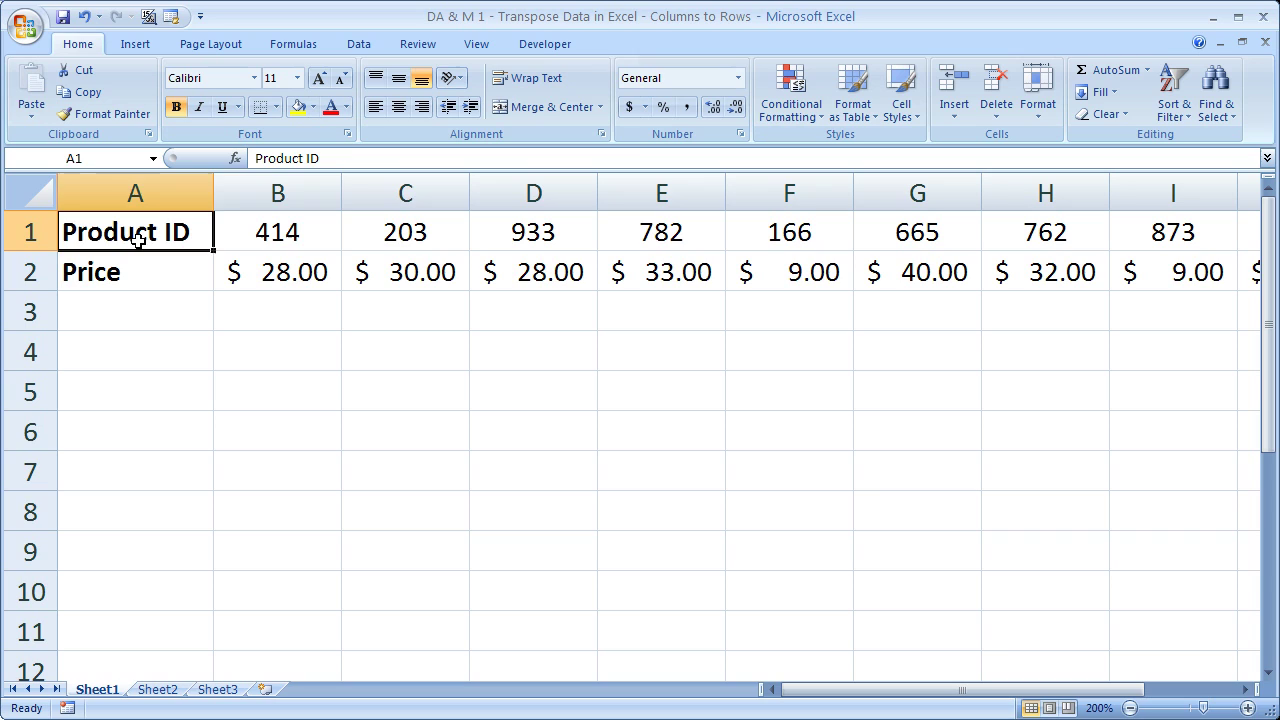
pyautogui.press('Right')
pyautogui.press('Right')
pyautogui.press('Right')
pyautogui.press('Right')
pyautogui.press('Left')
pyautogui.press('Left')
pyautogui.press('Left')
pyautogui.press('Left')
pyautogui.press('Down')
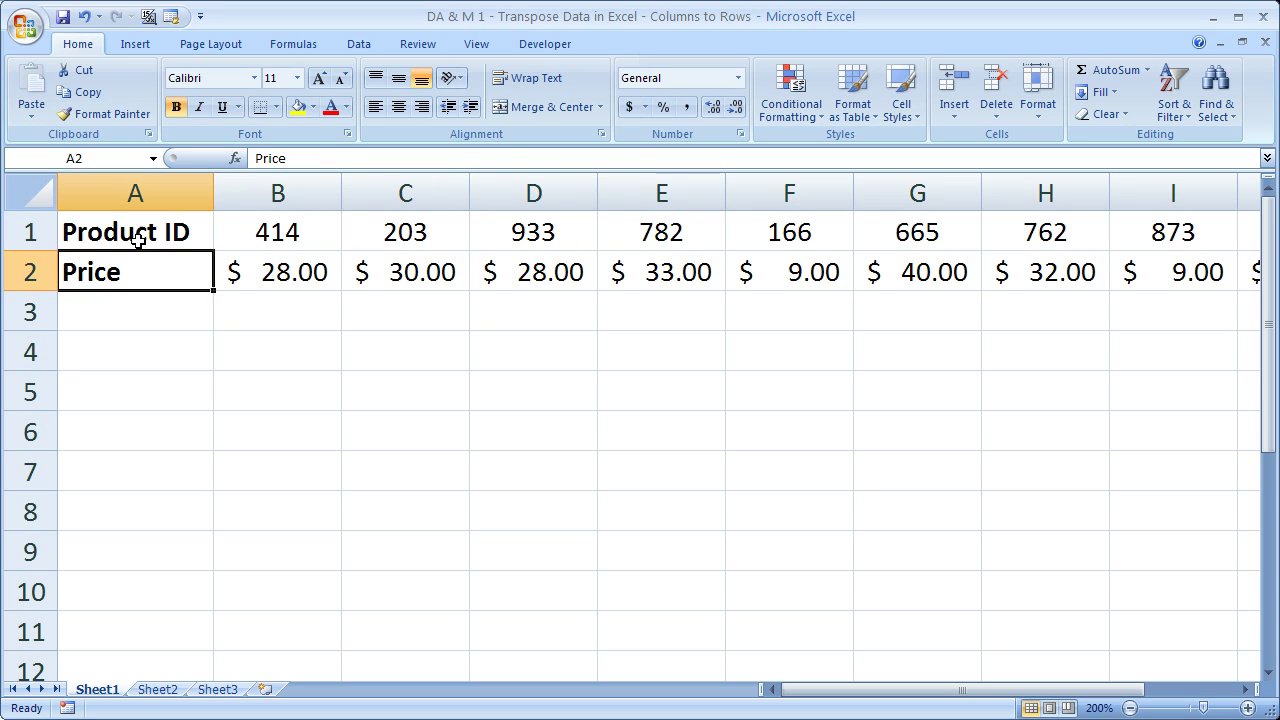
pyautogui.press('Right')
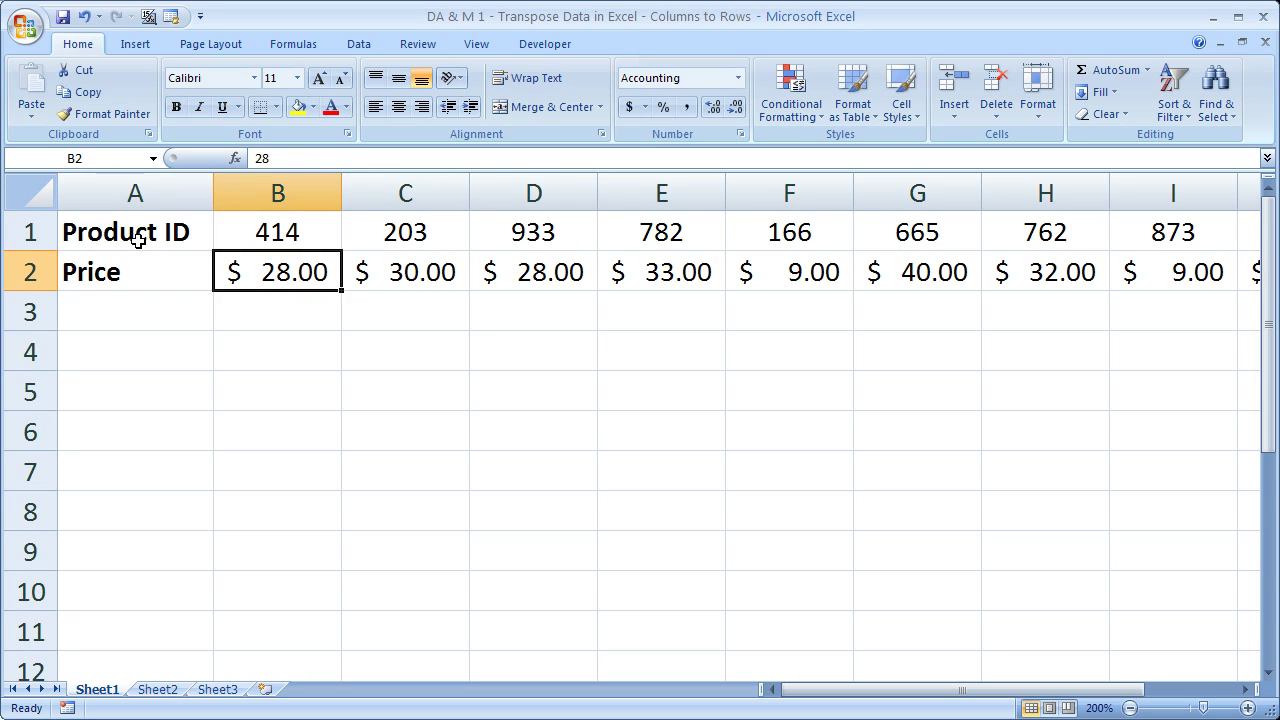
pyautogui.press('Right')
pyautogui.press('Right')
pyautogui.press('Right')
pyautogui.press('Right')
pyautogui.press('Right')
pyautogui.press('Right')
pyautogui.press('Left')
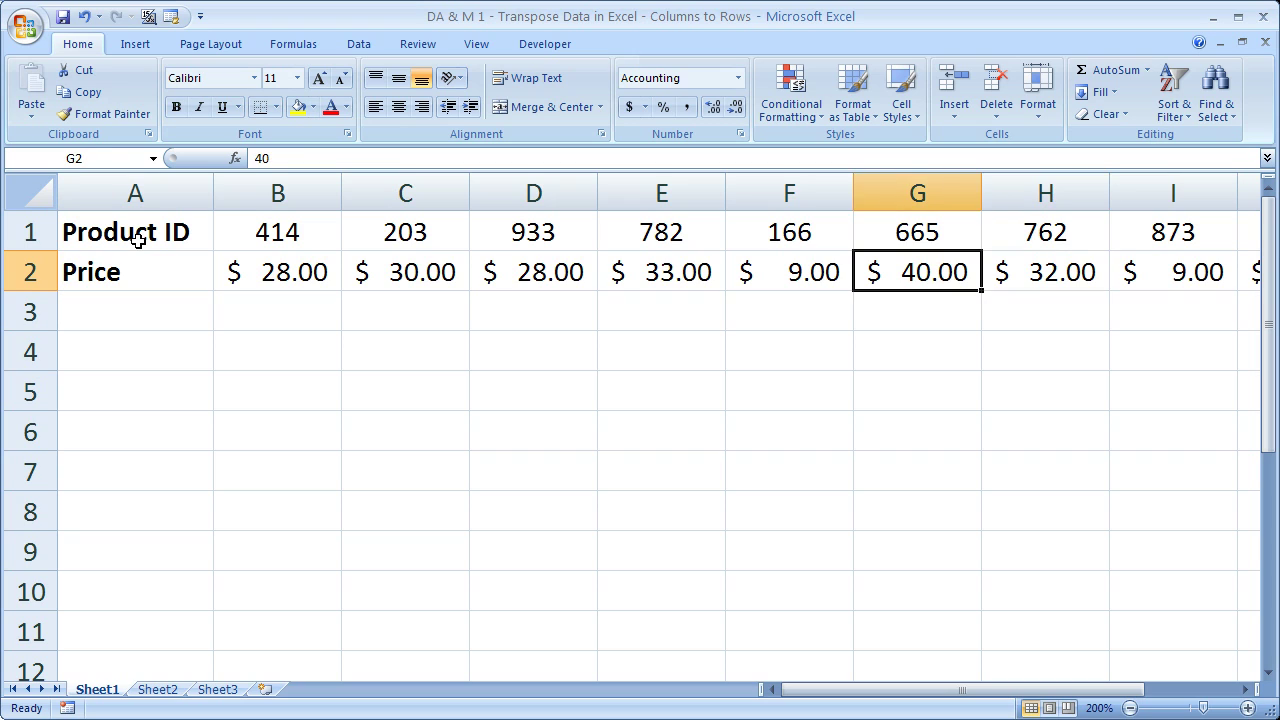
pyautogui.press('Left')
pyautogui.press('Left')
pyautogui.press('Left')
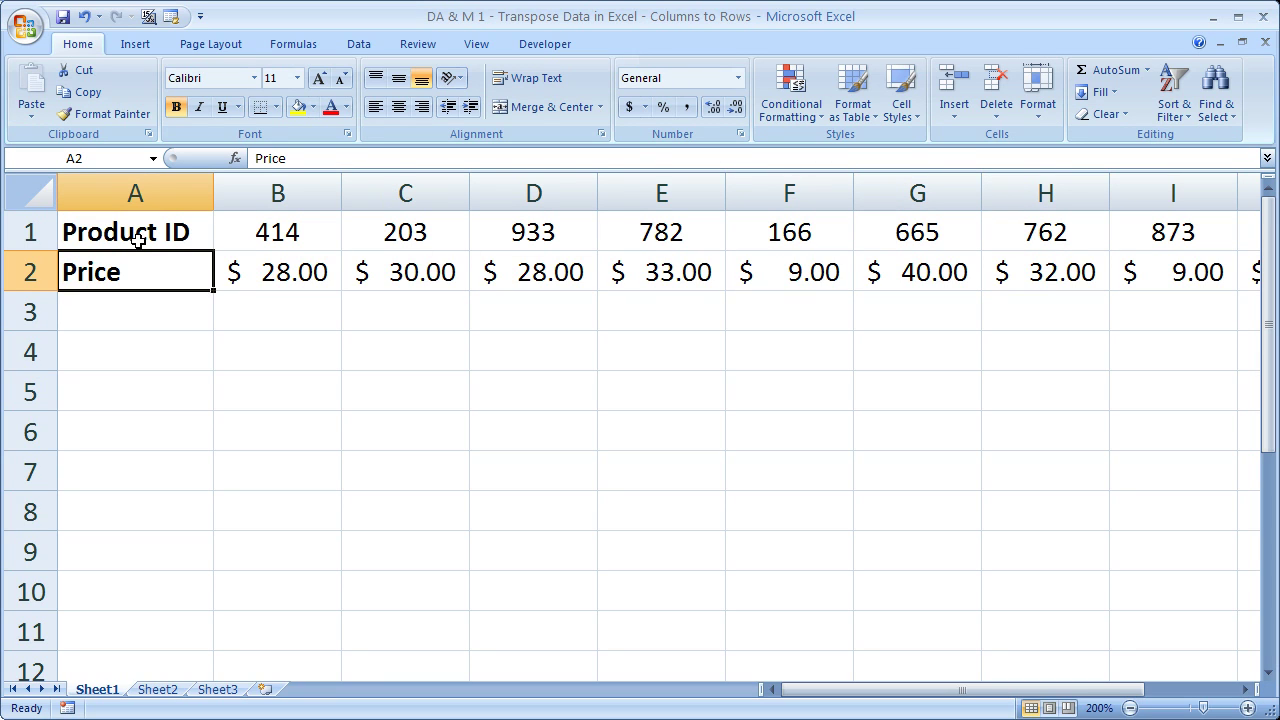
pyautogui.moveTo(852, 691)
pyautogui.mouseDown()
pyautogui.moveTo(940, 693)
pyautogui.moveTo(810, 708)
pyautogui.mouseUp()
pyautogui.click(115, 234)
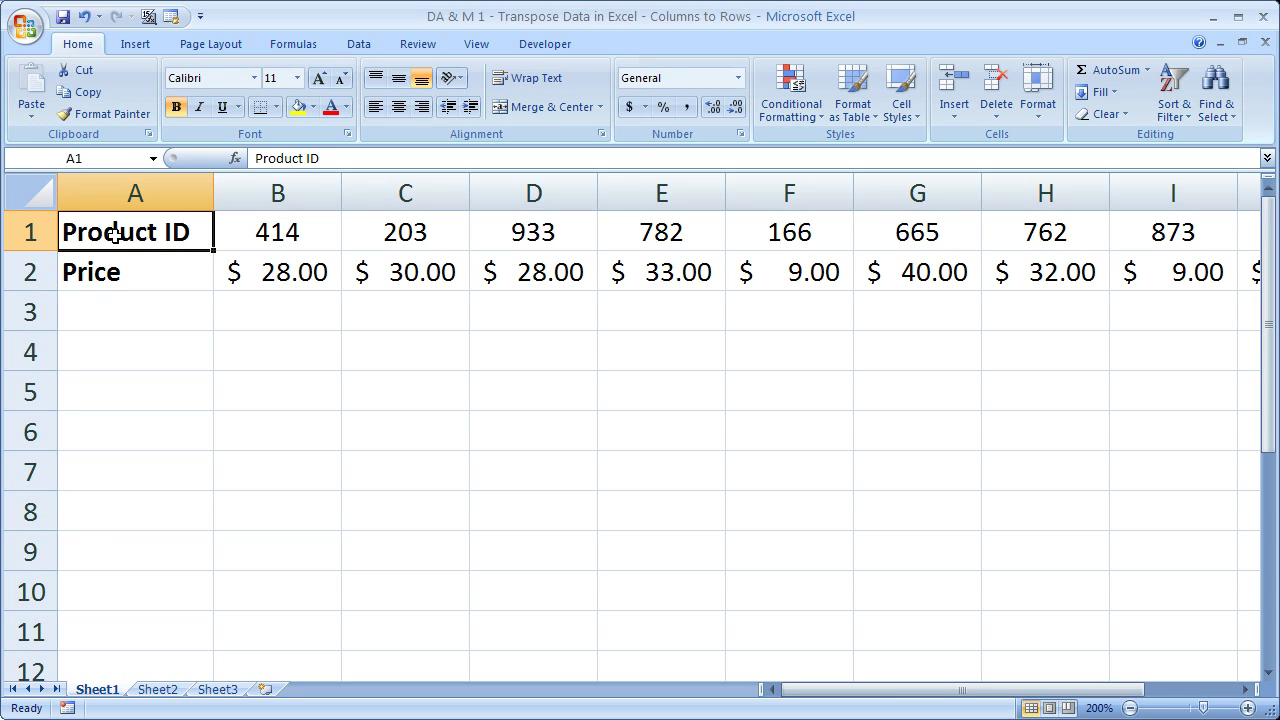
# Copy the Product ID and Price rows A1:J2
pyautogui.click(281, 316)
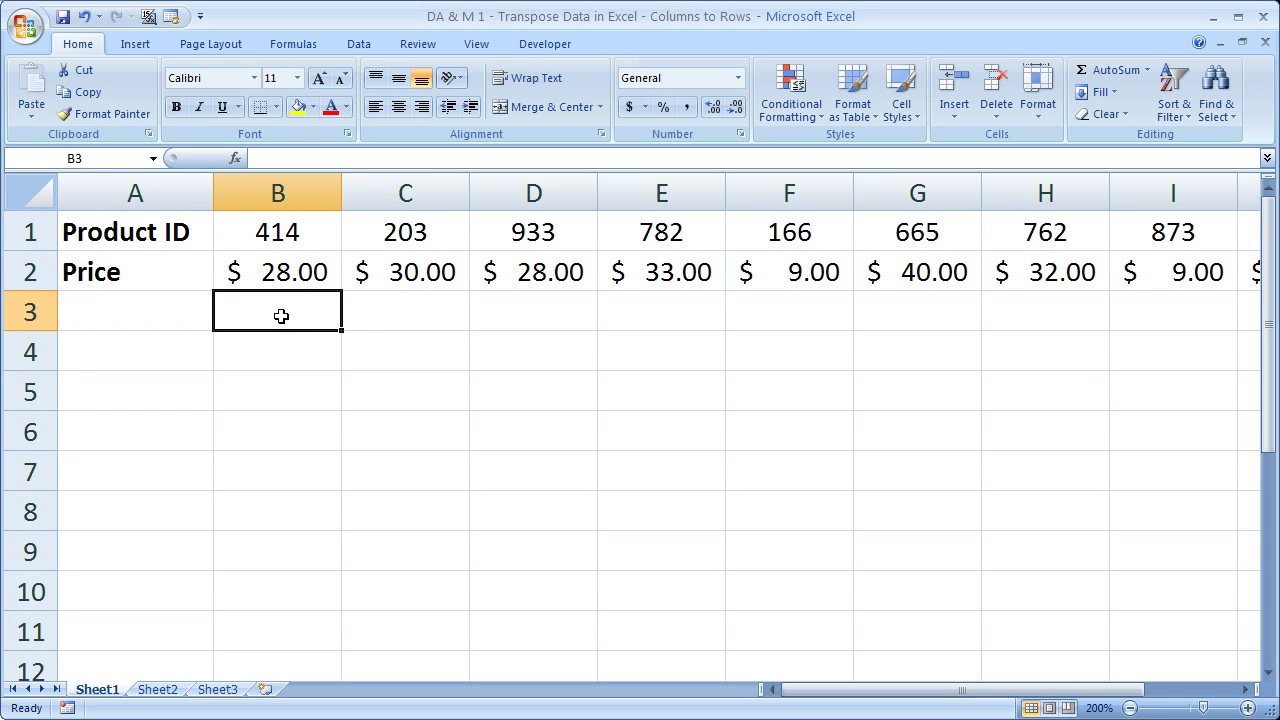
pyautogui.moveTo(171, 237)
pyautogui.mouseDown()
pyautogui.moveTo(1112, 284)
pyautogui.moveTo(1070, 284)
pyautogui.mouseUp()
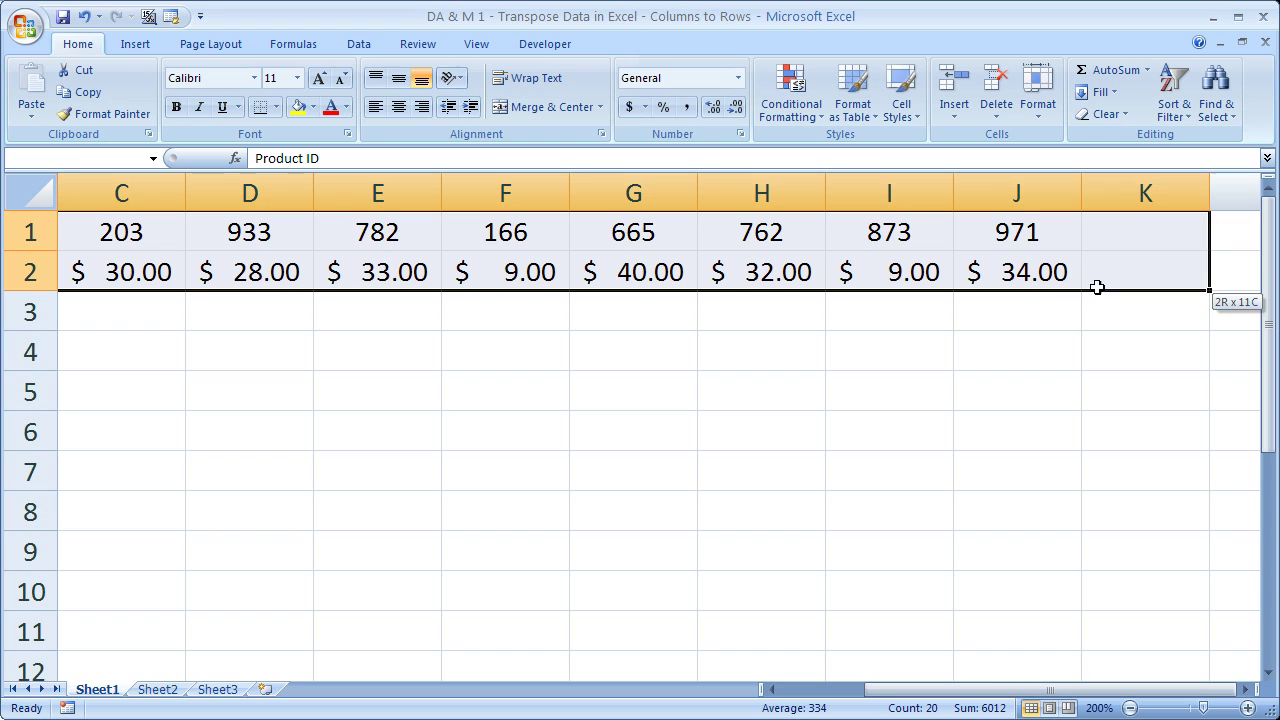
pyautogui.moveTo(963, 690); pyautogui.dragTo(816, 692)
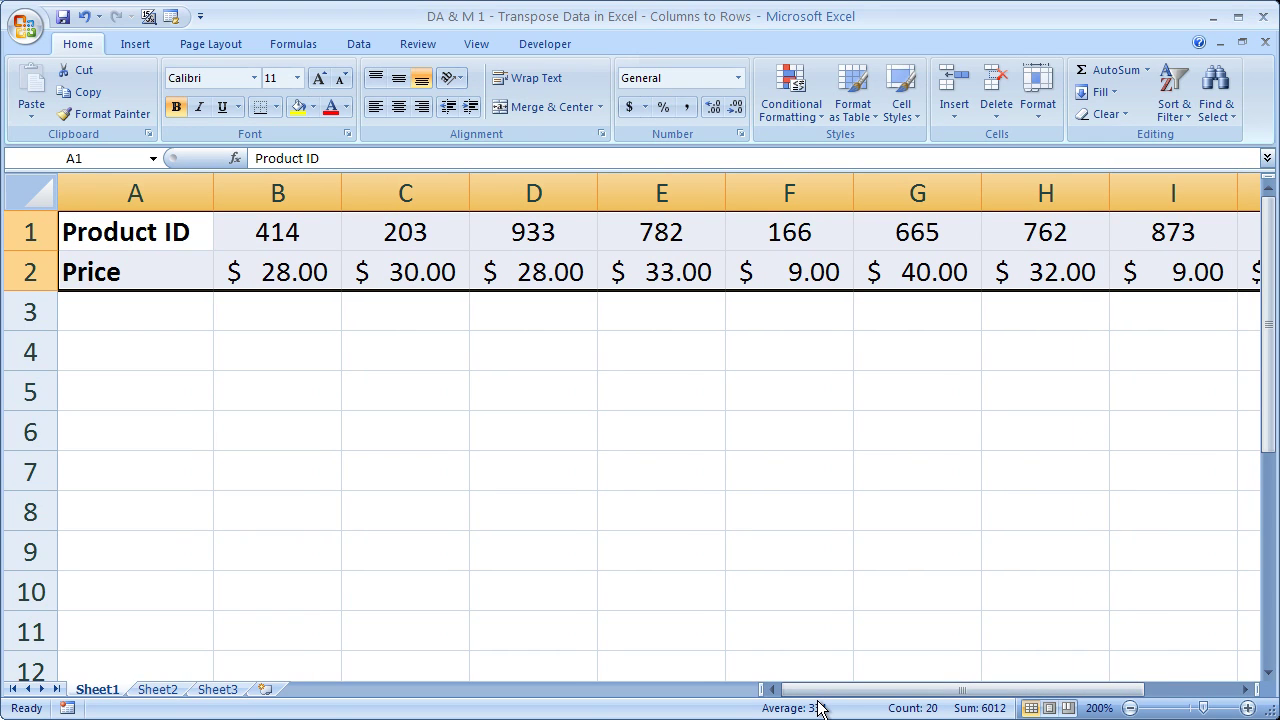
pyautogui.hotkey('ctrl', 'c')
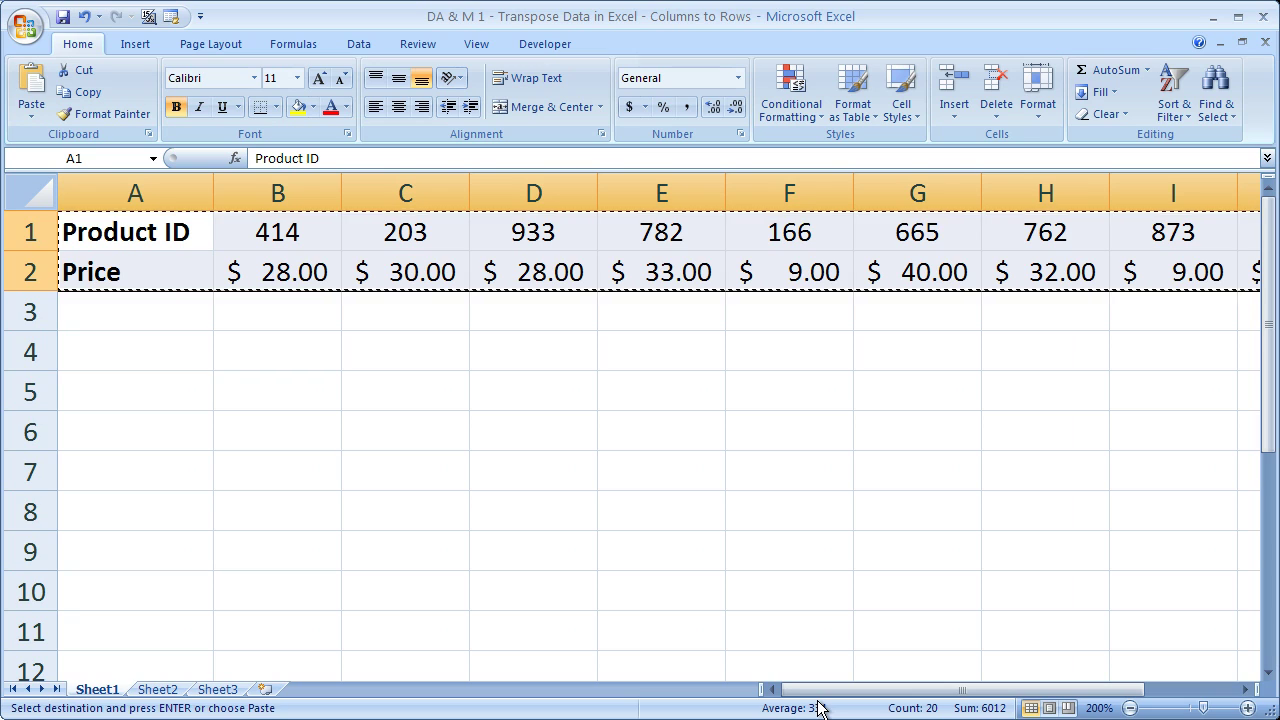
# Paste Special the copied rows at A4 with Transpose, making two columns
pyautogui.click(160, 357)
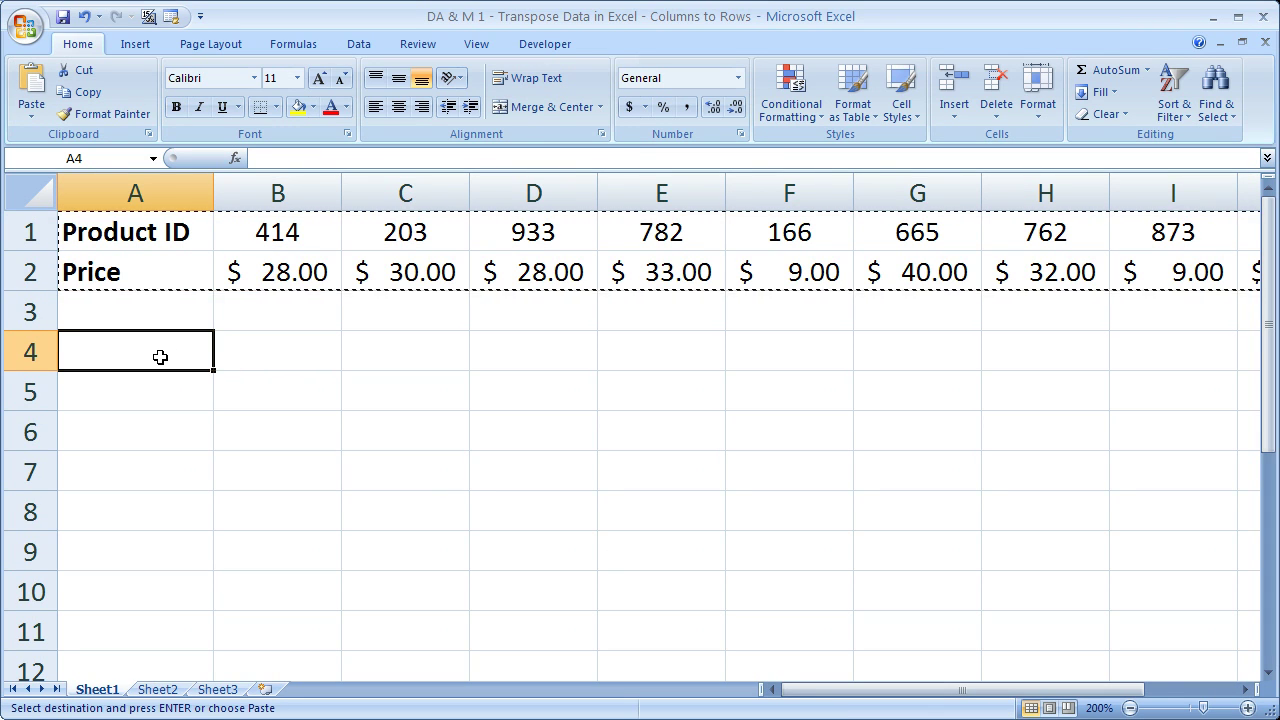
pyautogui.rightClick(161, 360)
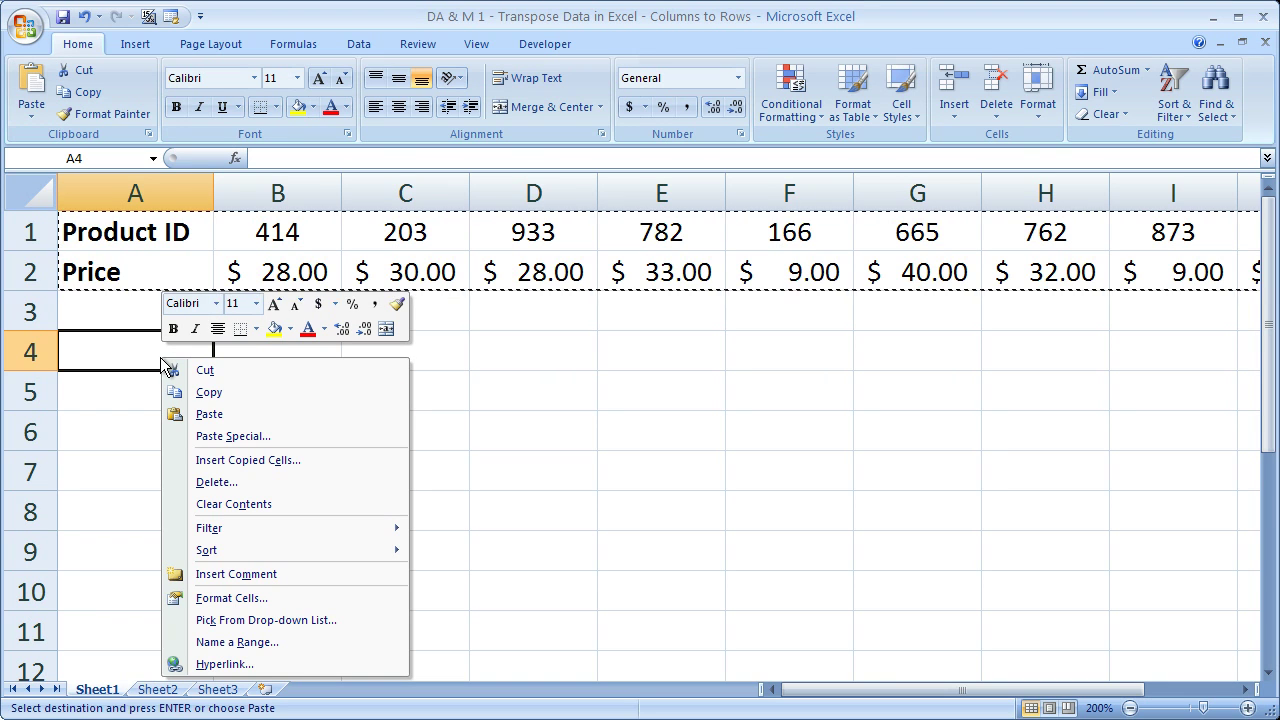
pyautogui.click(224, 436)
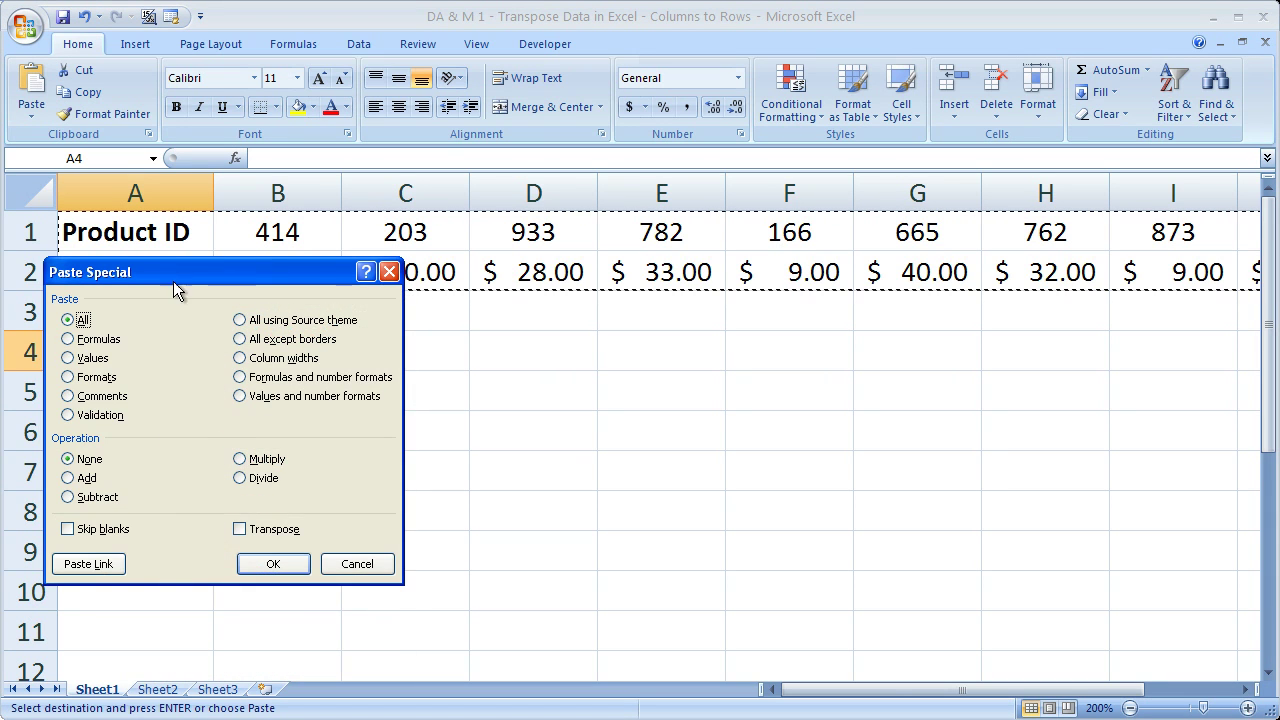
pyautogui.moveTo(167, 279); pyautogui.dragTo(367, 214)
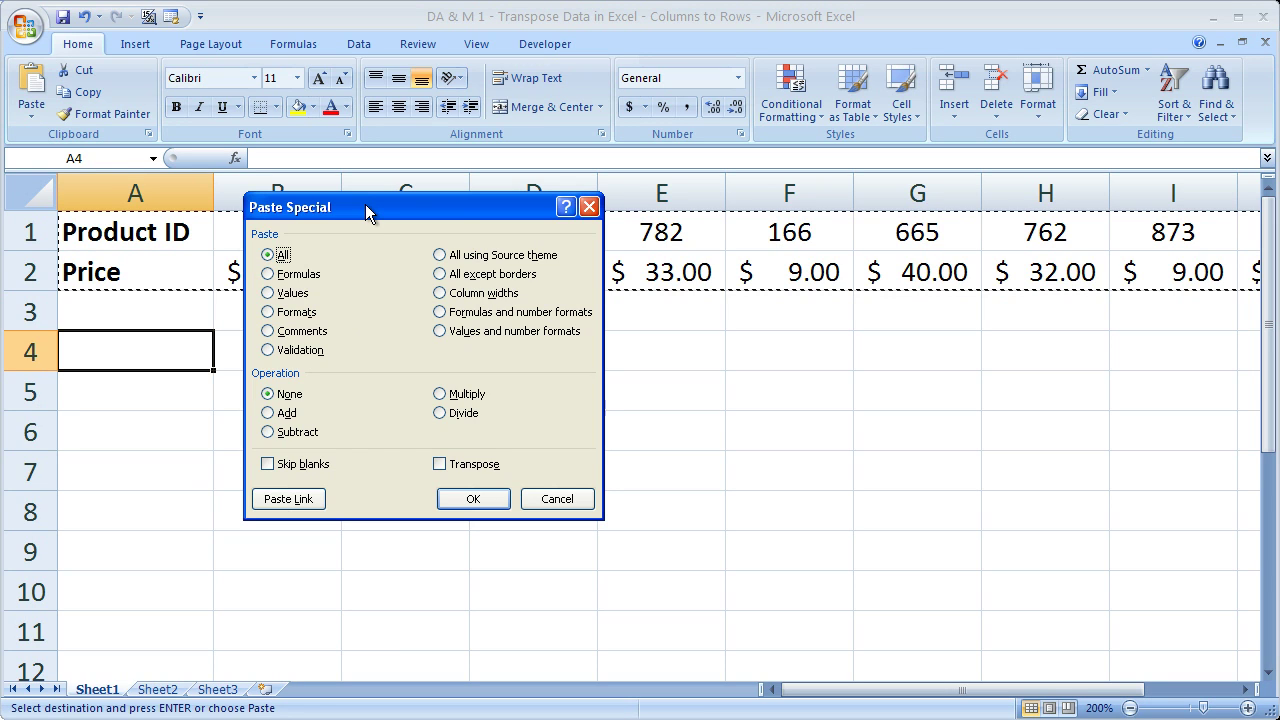
pyautogui.click(439, 465)
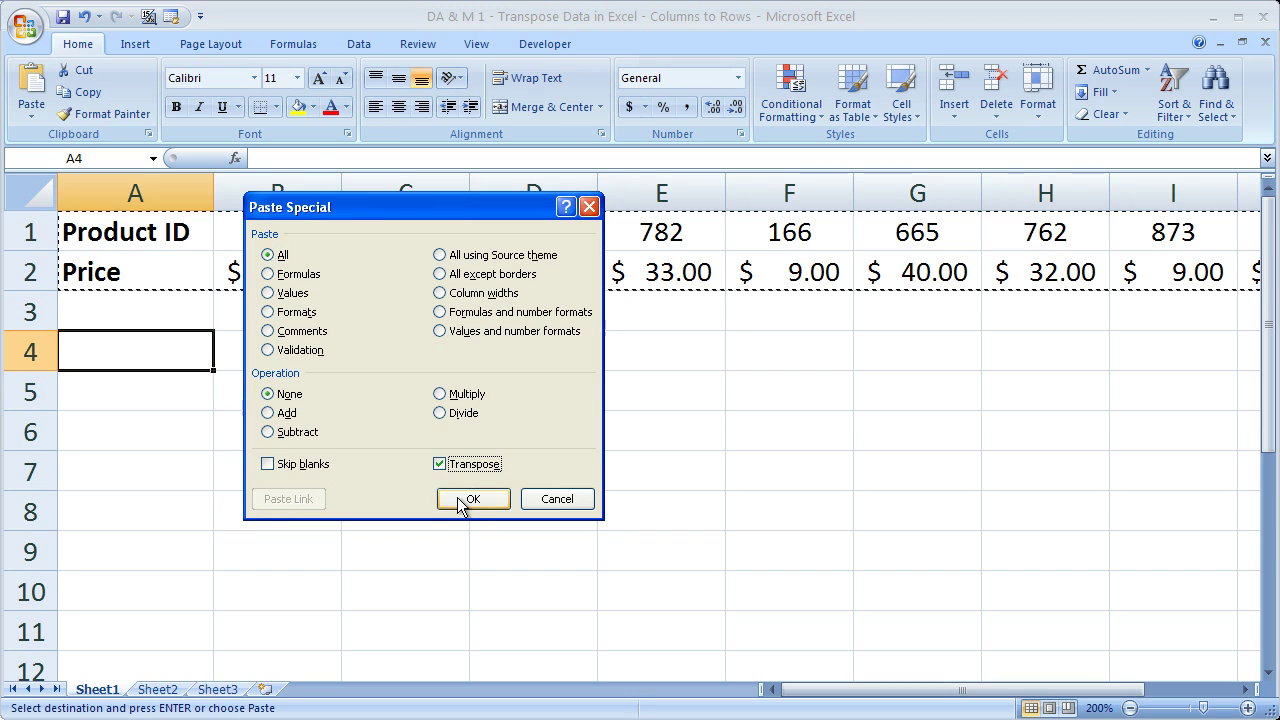
pyautogui.click(458, 499)
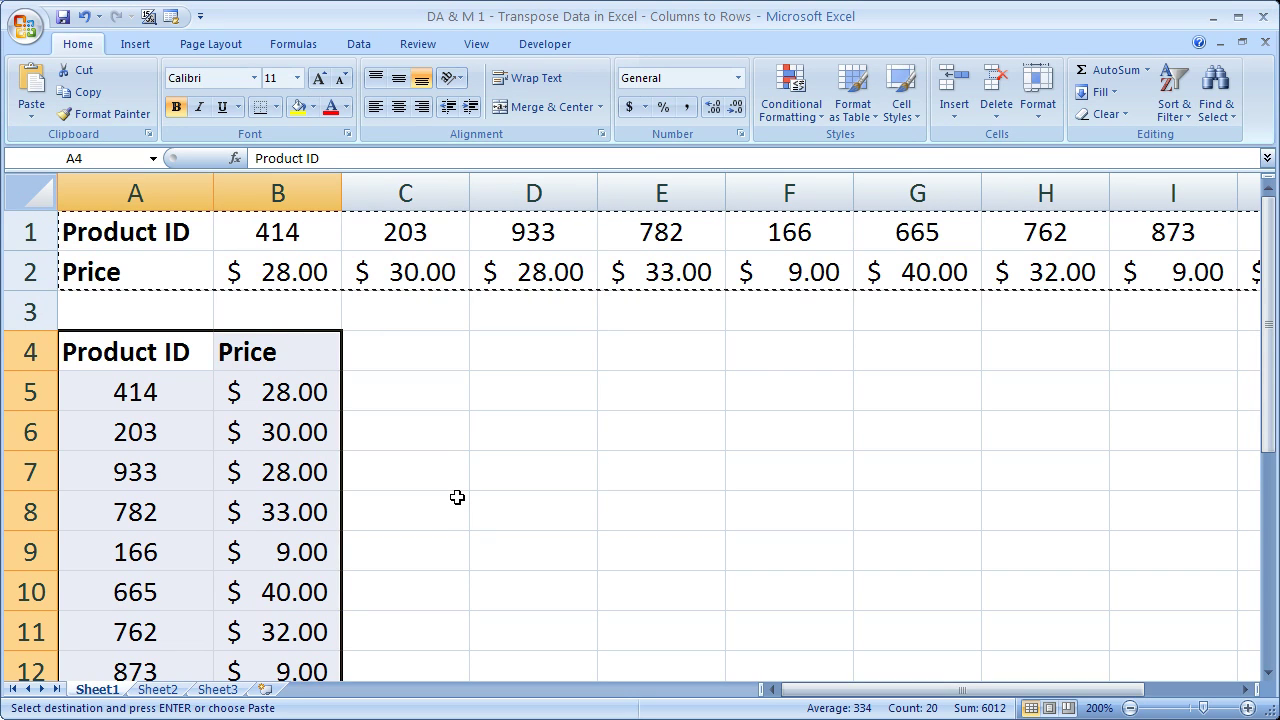
# End copy mode and check the pasted Product IDs and prices in columns A–B
pyautogui.press('Escape')
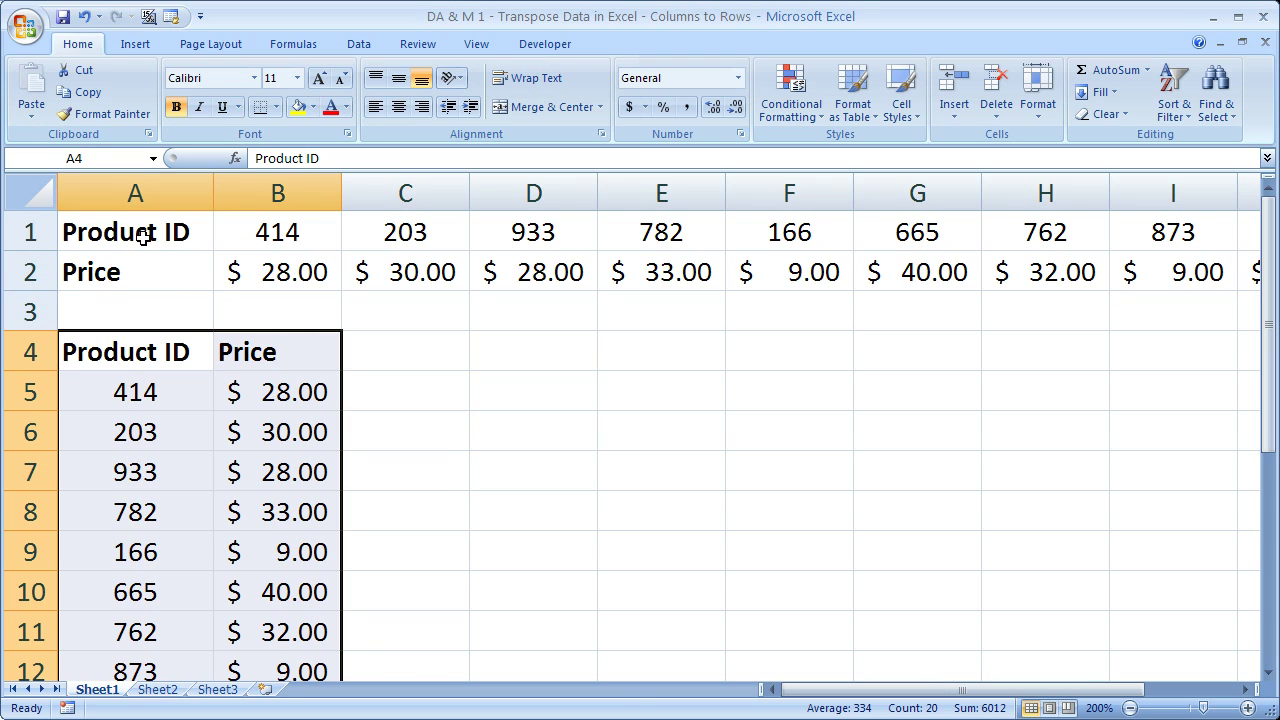
pyautogui.moveTo(143, 234); pyautogui.dragTo(400, 277)
pyautogui.moveTo(113, 360); pyautogui.dragTo(297, 394)
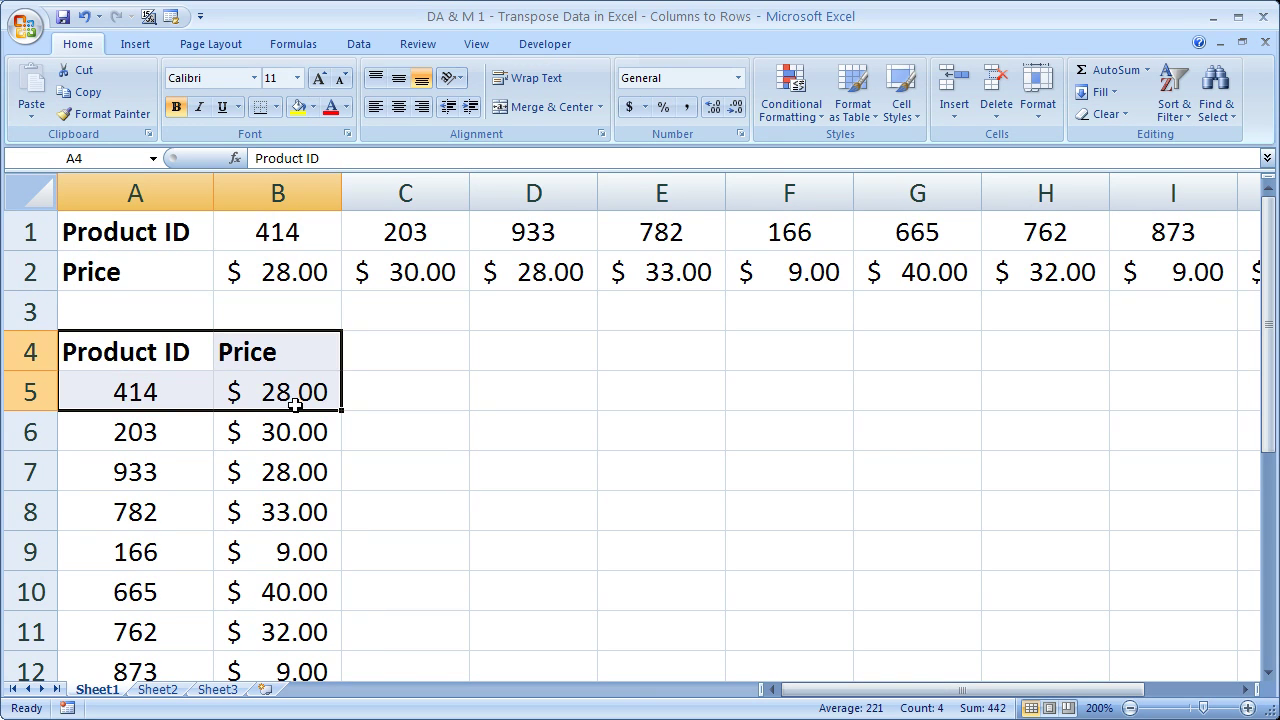
pyautogui.click(529, 391)
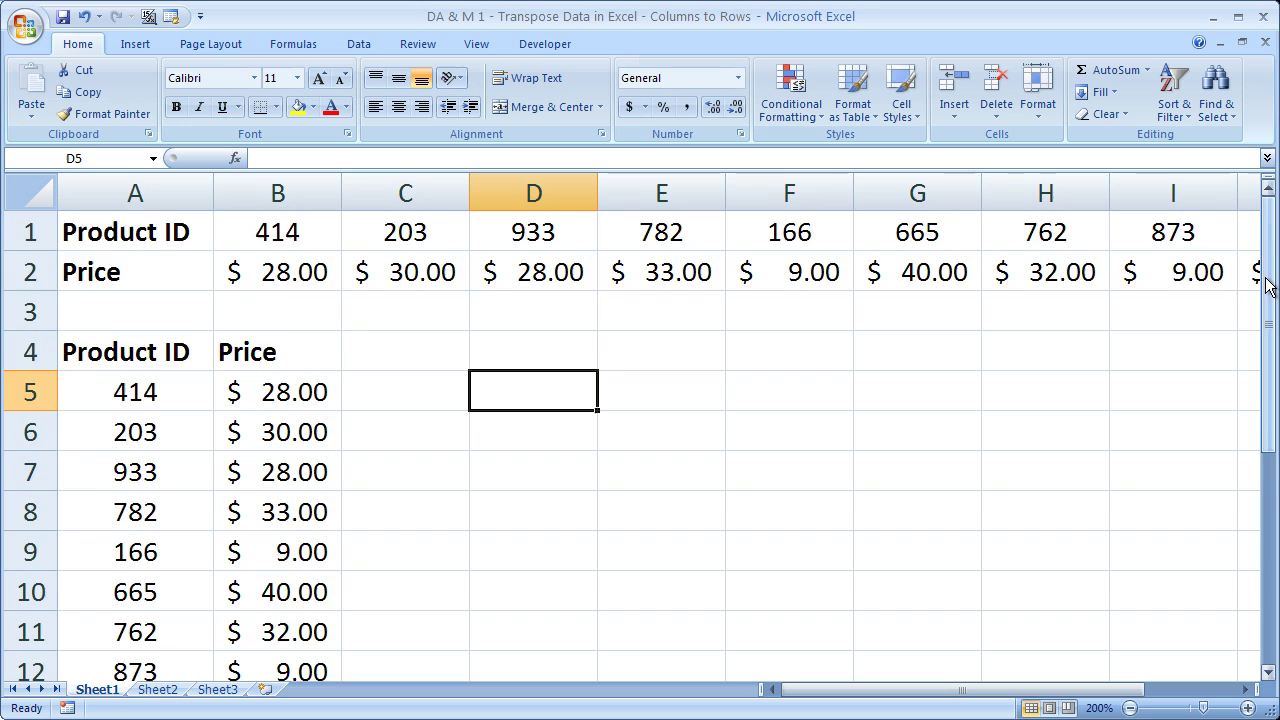
pyautogui.moveTo(1270, 292); pyautogui.dragTo(1270, 314)
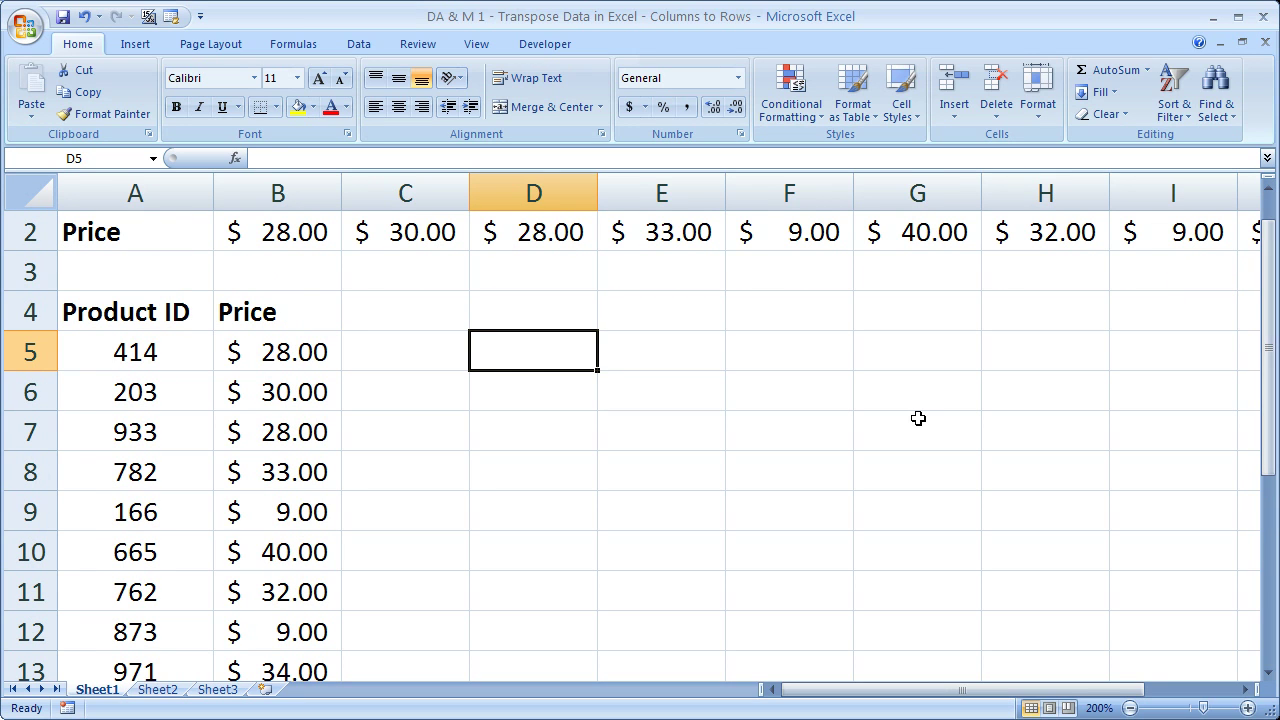
pyautogui.click(163, 352)
pyautogui.click(272, 355)
pyautogui.click(274, 392)
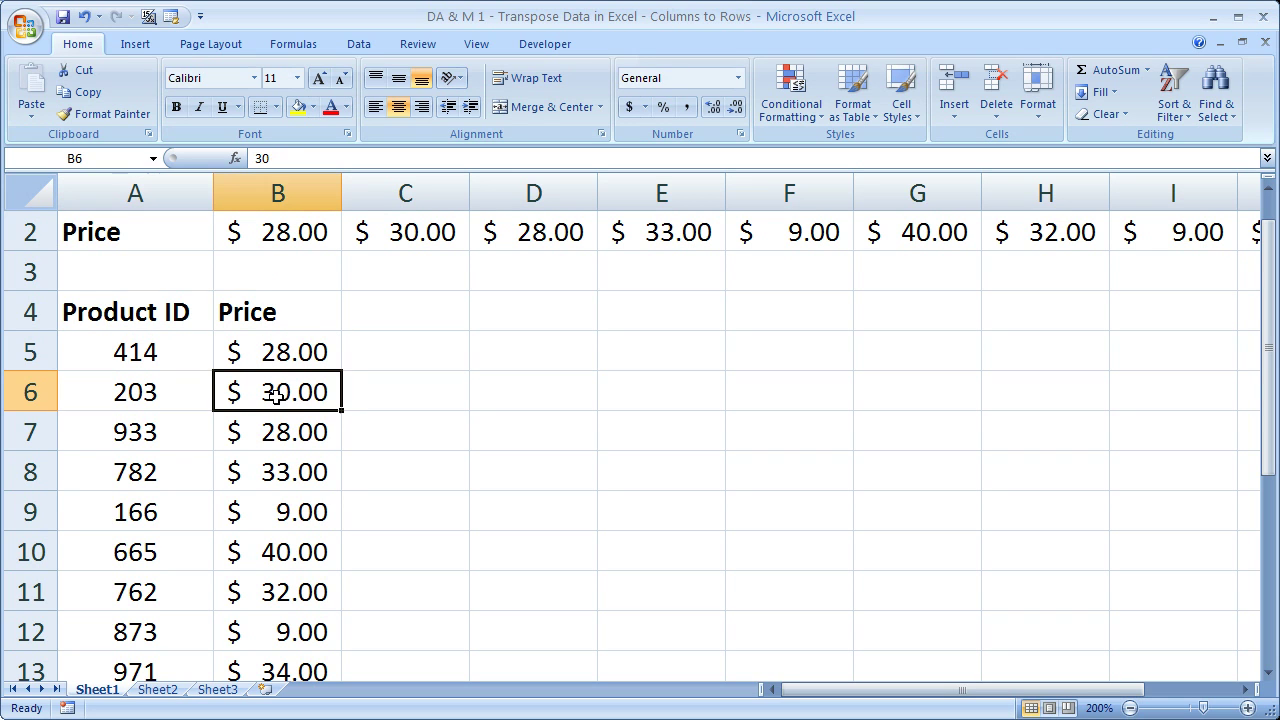
pyautogui.moveTo(1262, 320); pyautogui.dragTo(1248, 245)
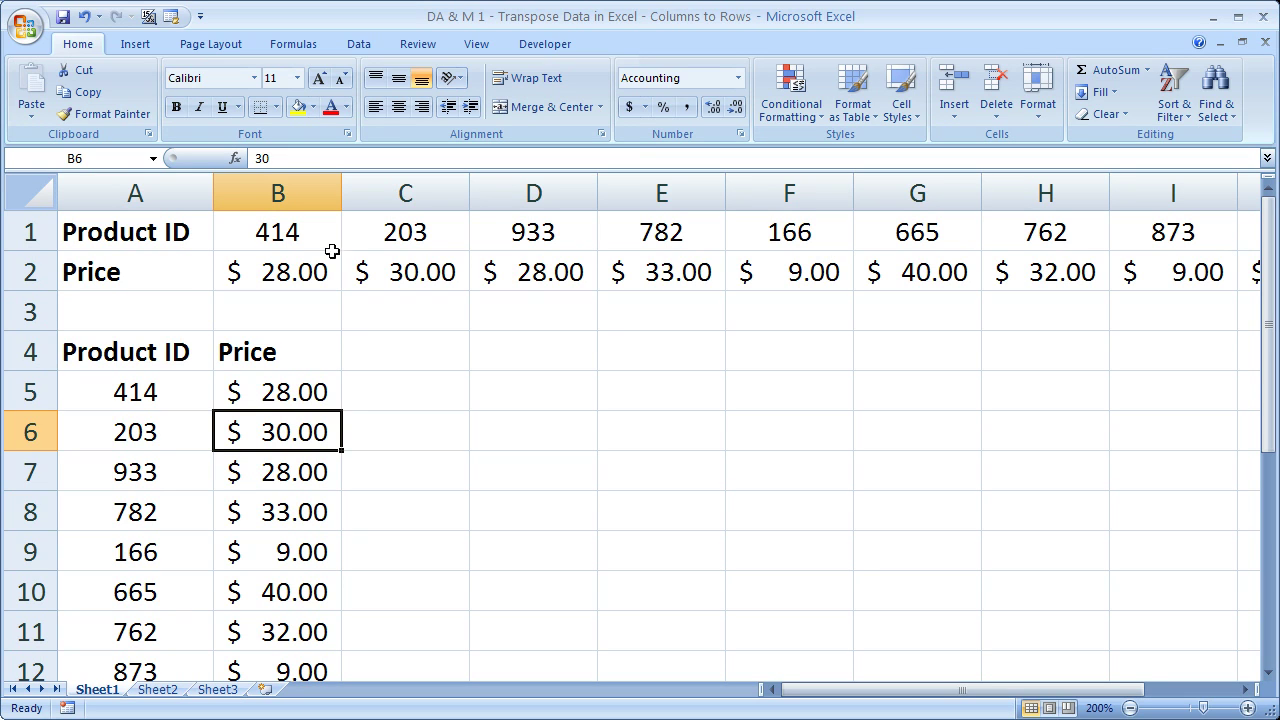
# Delete rows 1–2, the original horizontal Product ID and Price rows
pyautogui.click(20, 272)
pyautogui.moveTo(20, 272); pyautogui.dragTo(20, 232)
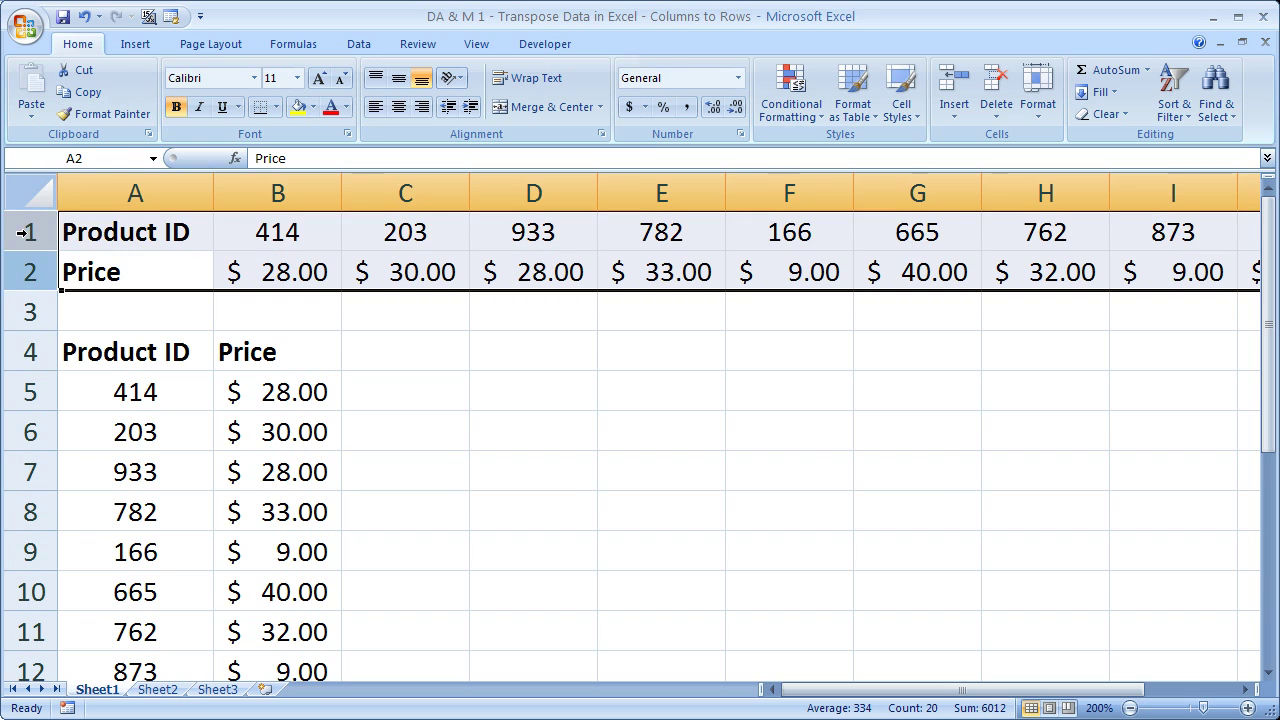
pyautogui.rightClick(20, 232)
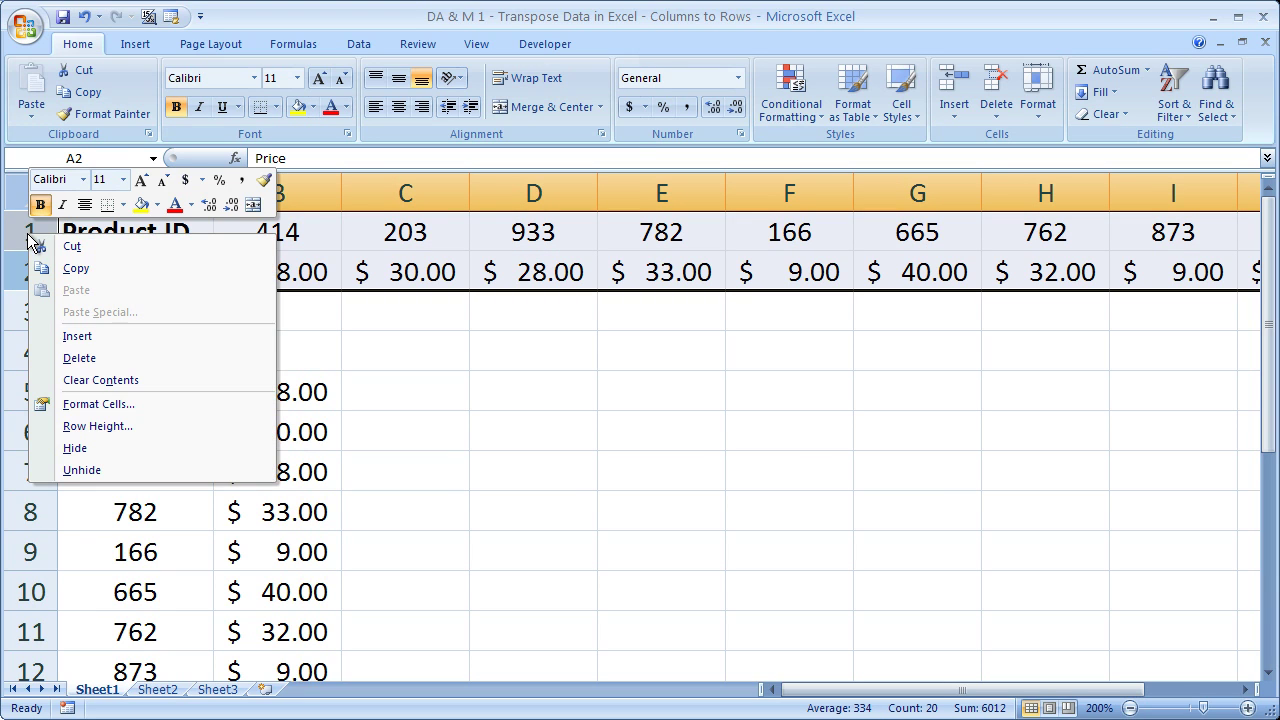
pyautogui.click(104, 358)
pyautogui.click(466, 348)
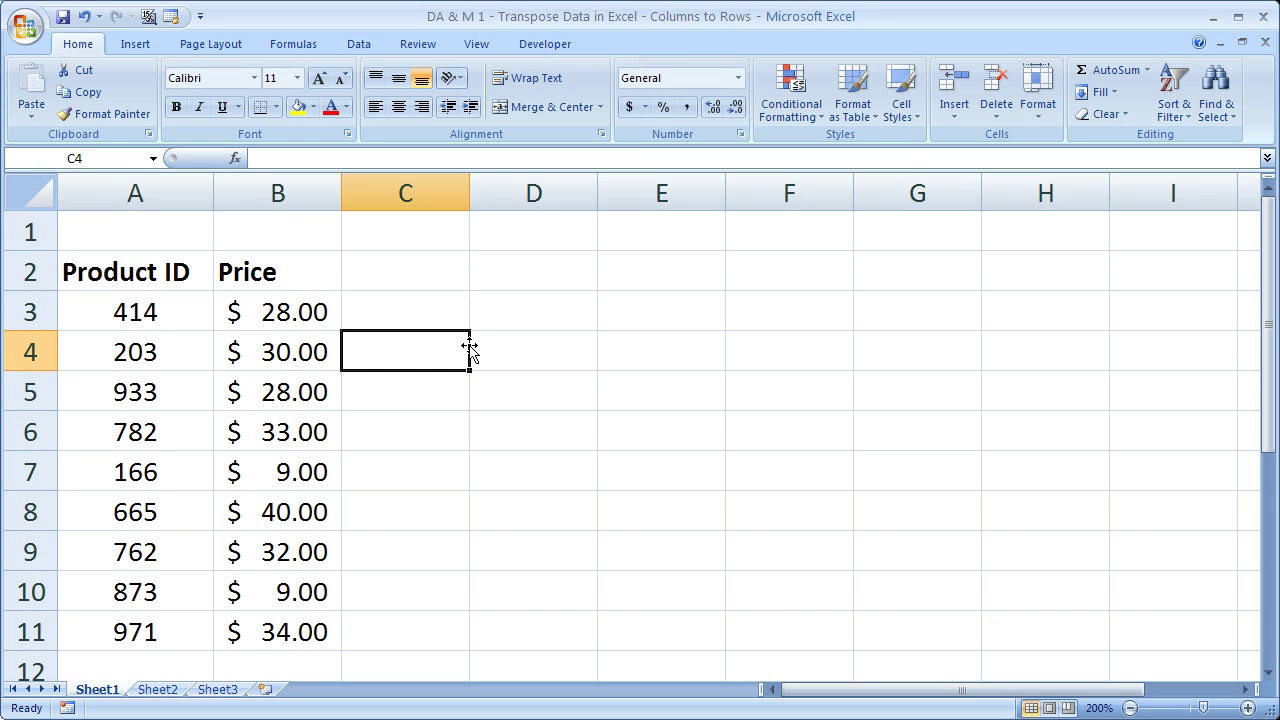
# Delete the blank top row so the columns start in row 1
pyautogui.rightClick(33, 238)
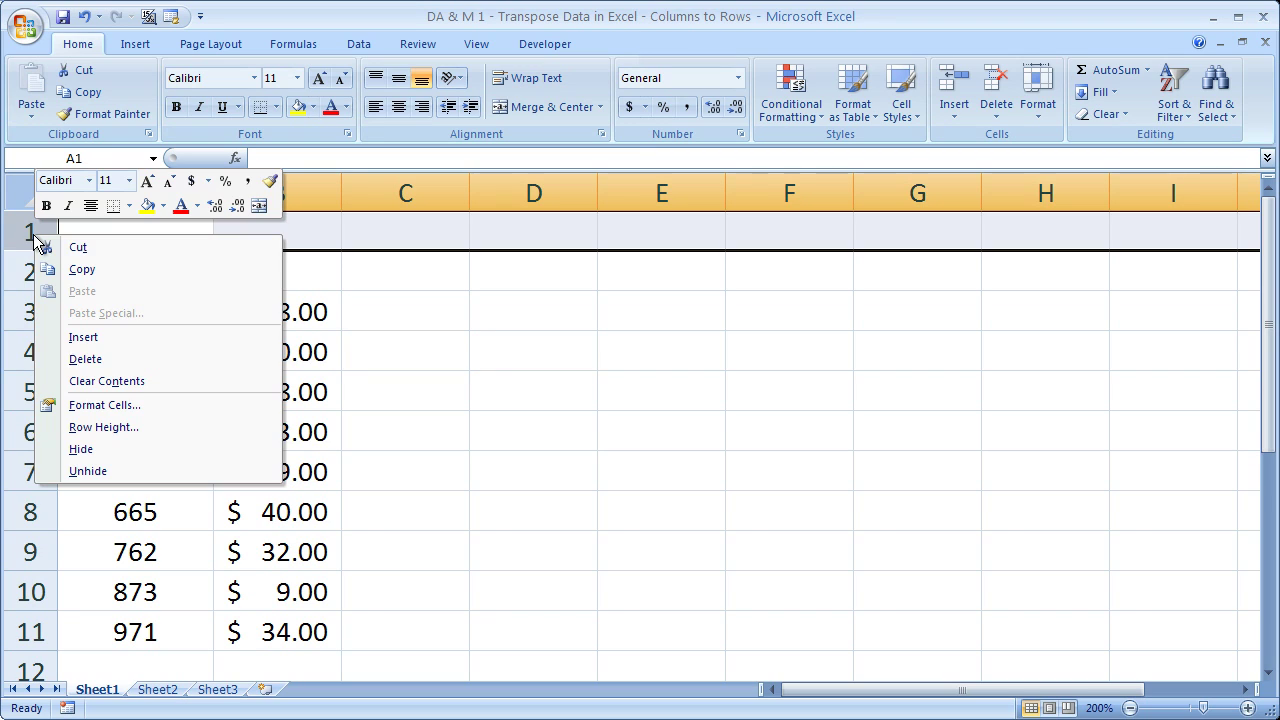
pyautogui.click(98, 357)
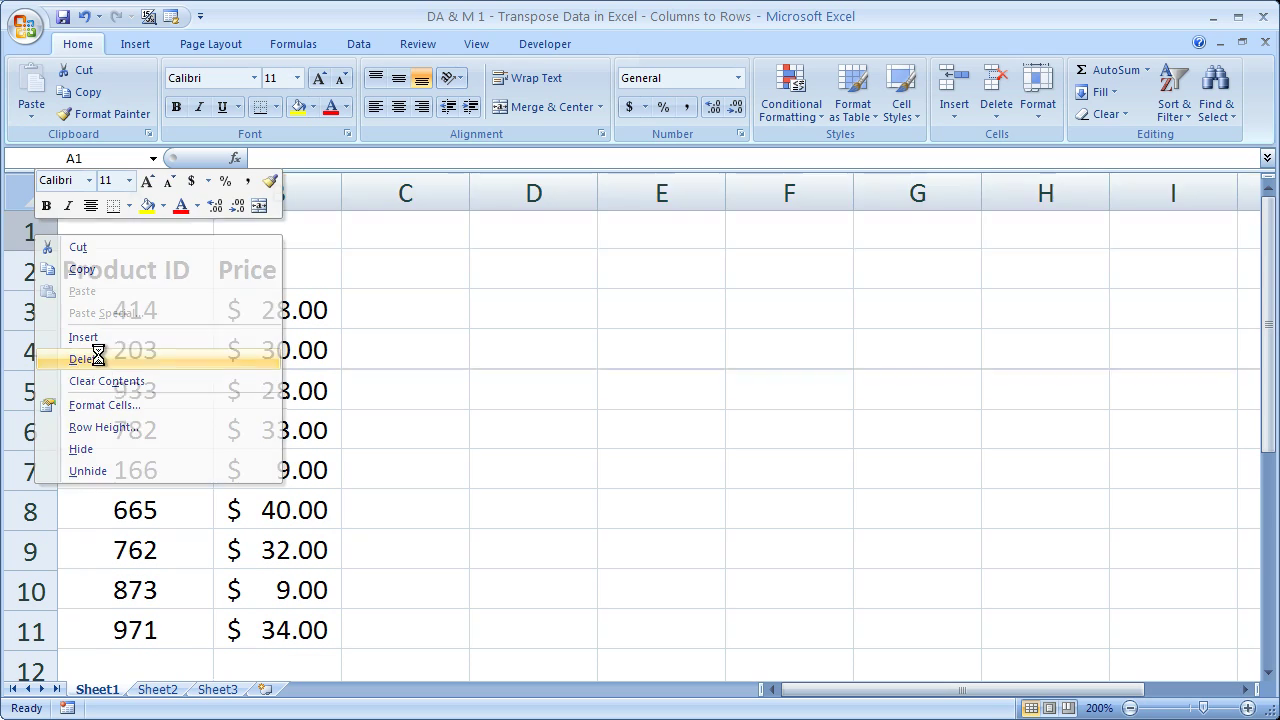
pyautogui.click(494, 418)
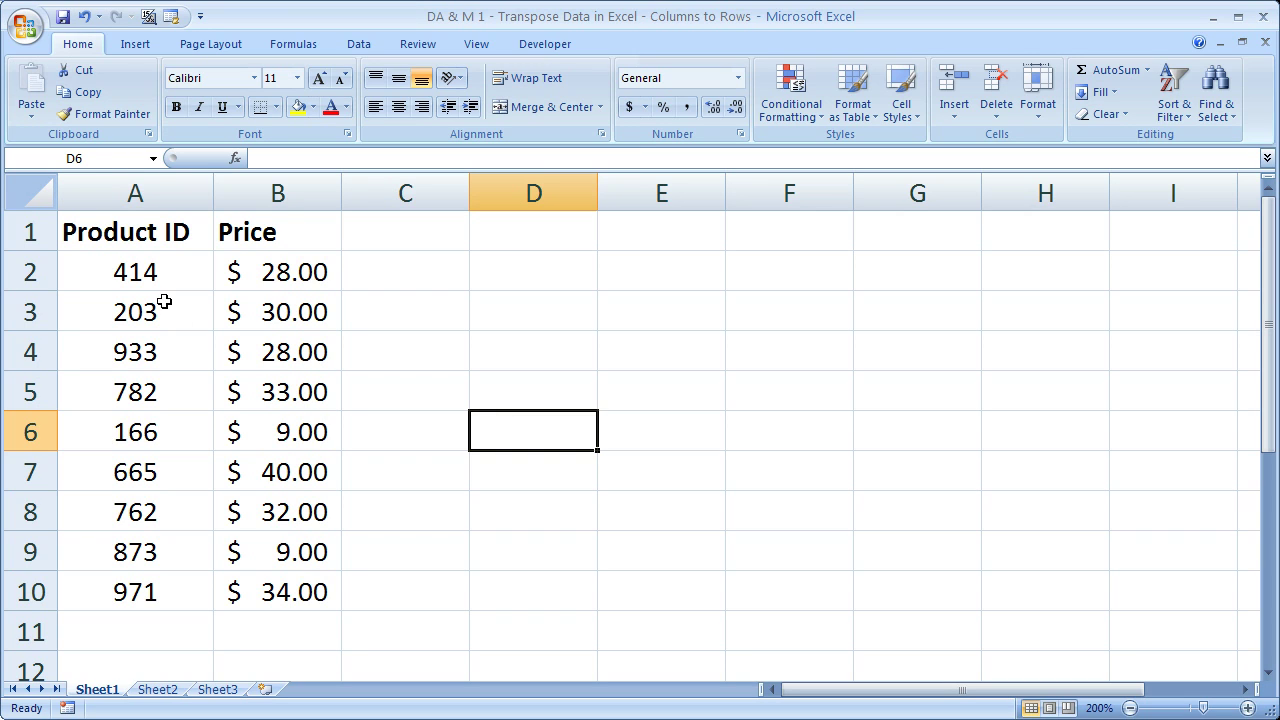
# Copy the two-column Product ID/Price table A1:B10
pyautogui.moveTo(124, 229)
pyautogui.mouseDown()
pyautogui.moveTo(306, 318)
pyautogui.moveTo(302, 586)
pyautogui.mouseUp()
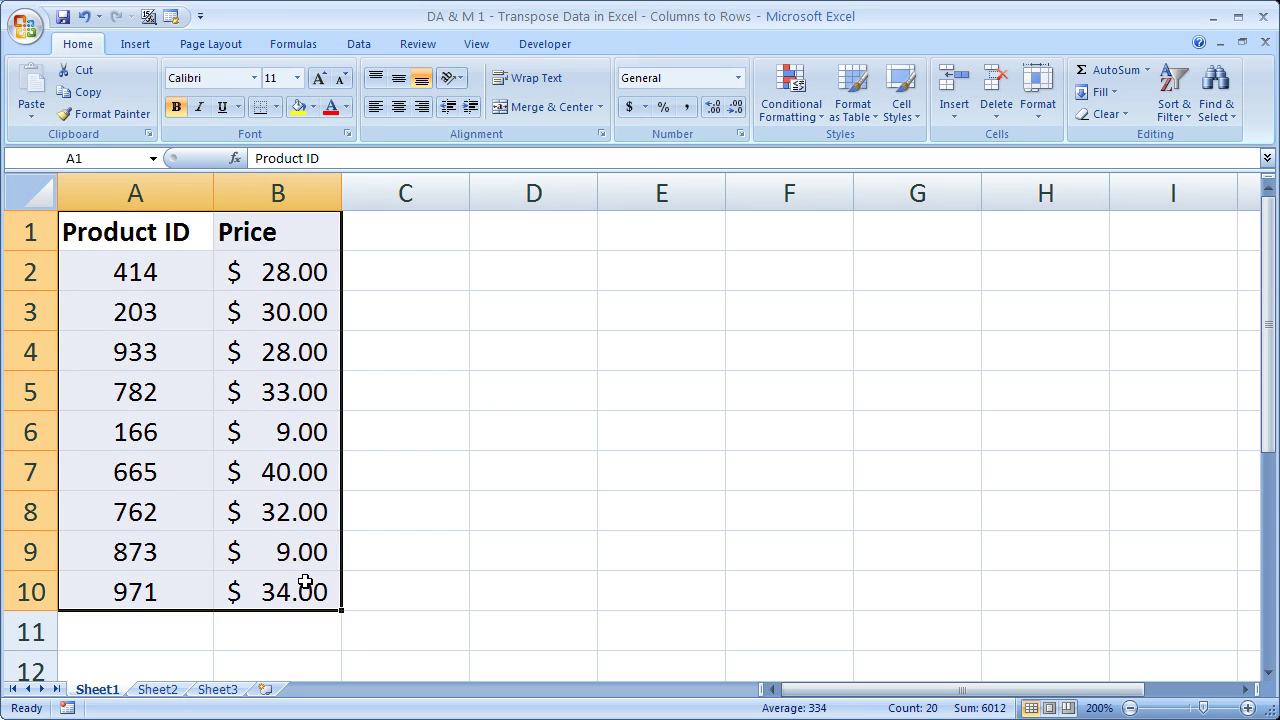
pyautogui.click(155, 232)
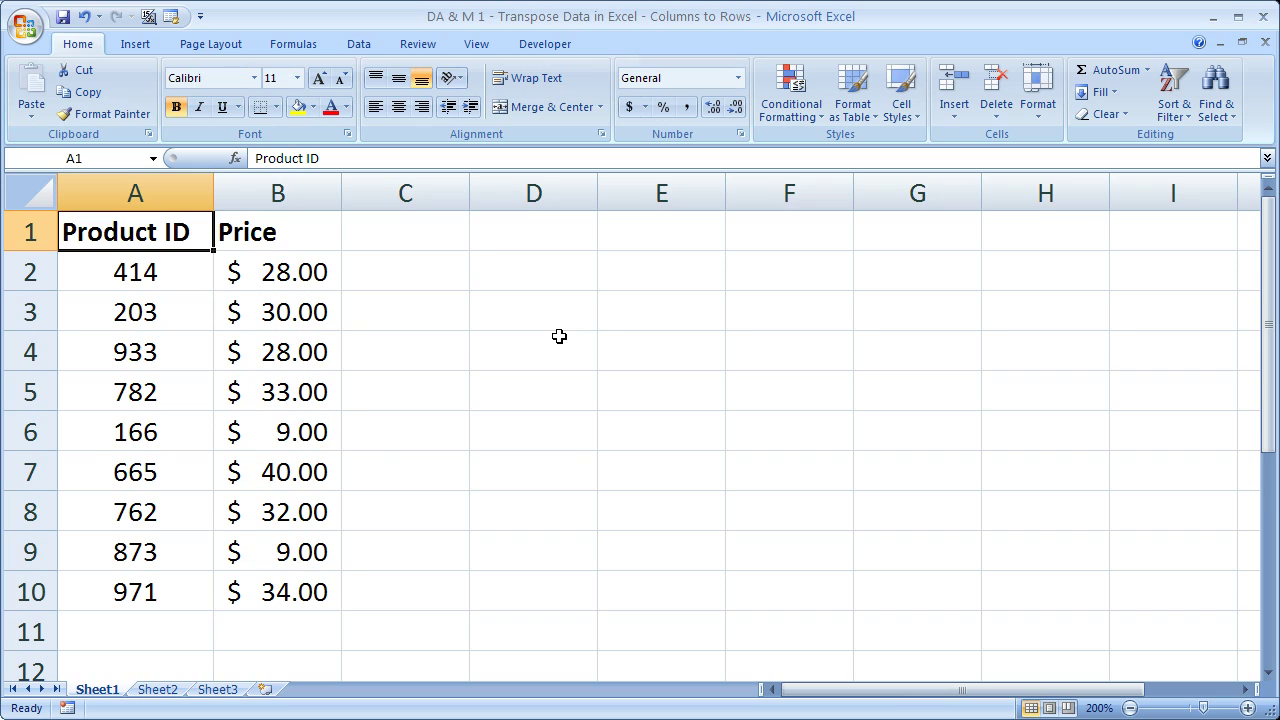
pyautogui.hotkey('shift', 'Right')
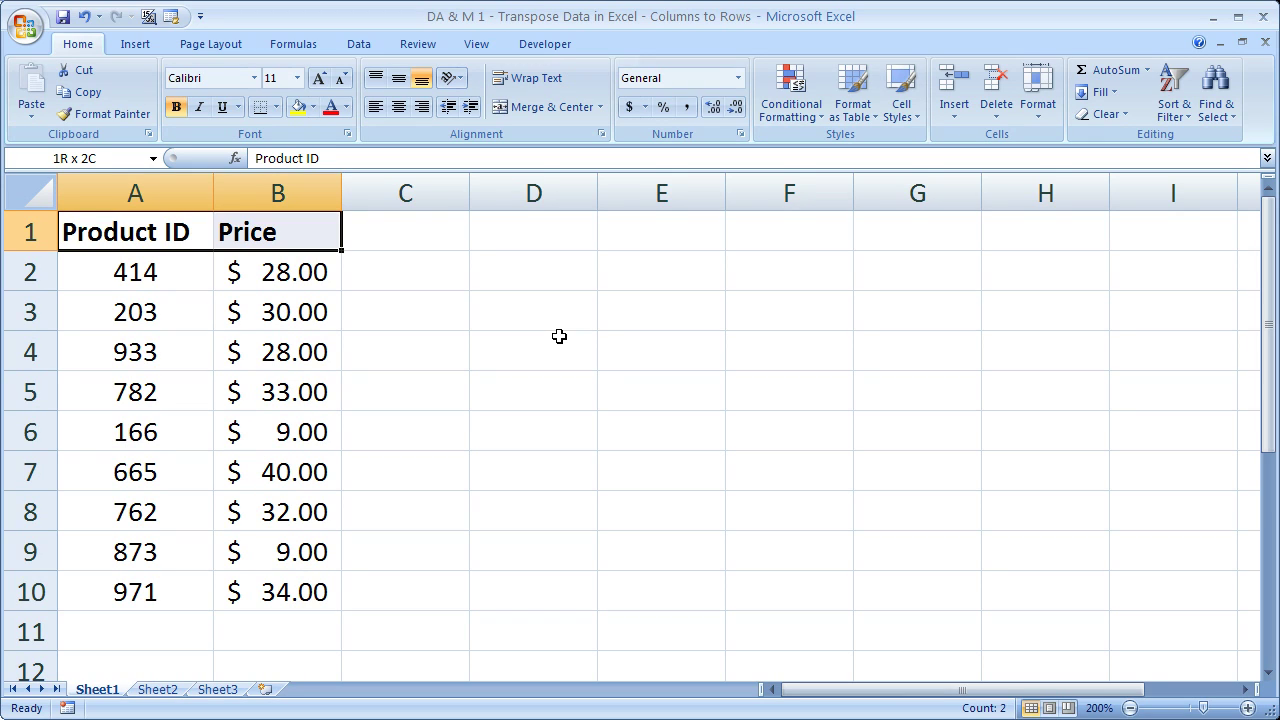
pyautogui.hotkey('shift', 'Left')
pyautogui.hotkey('shift', 'Right')
pyautogui.hotkey('ctrl', 'shift', 'Down')
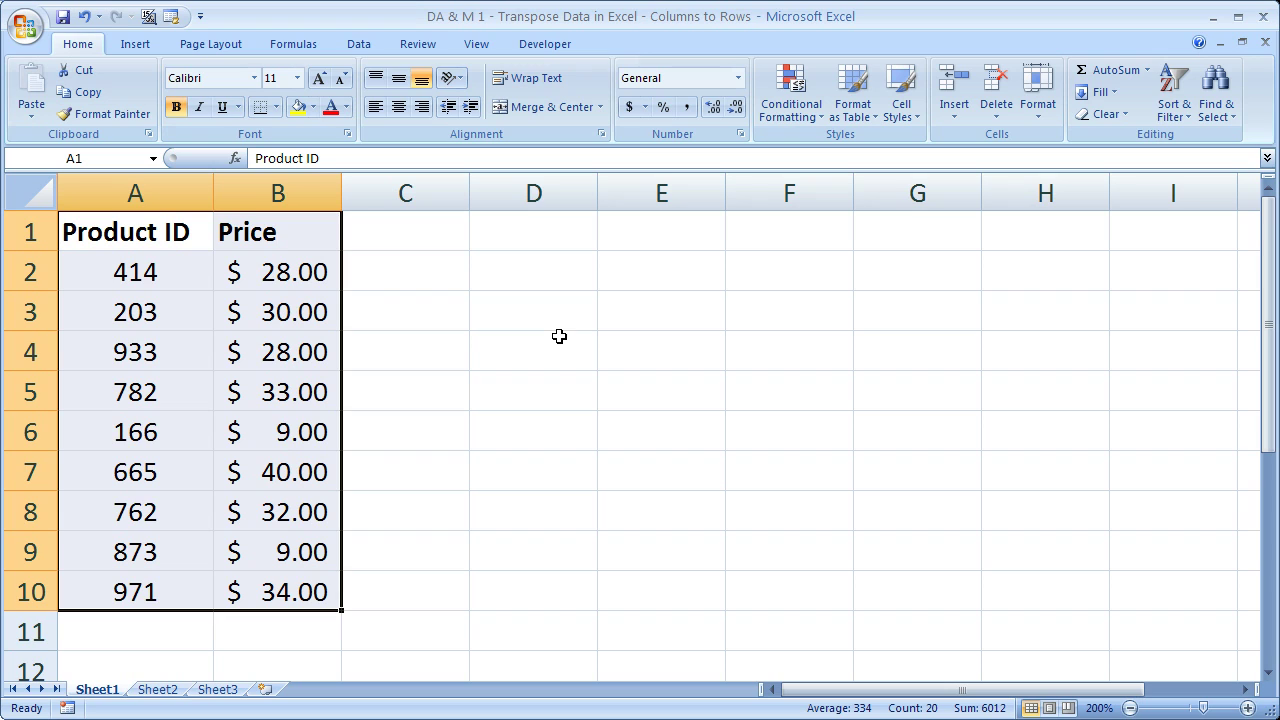
pyautogui.hotkey('ctrl', 'c')
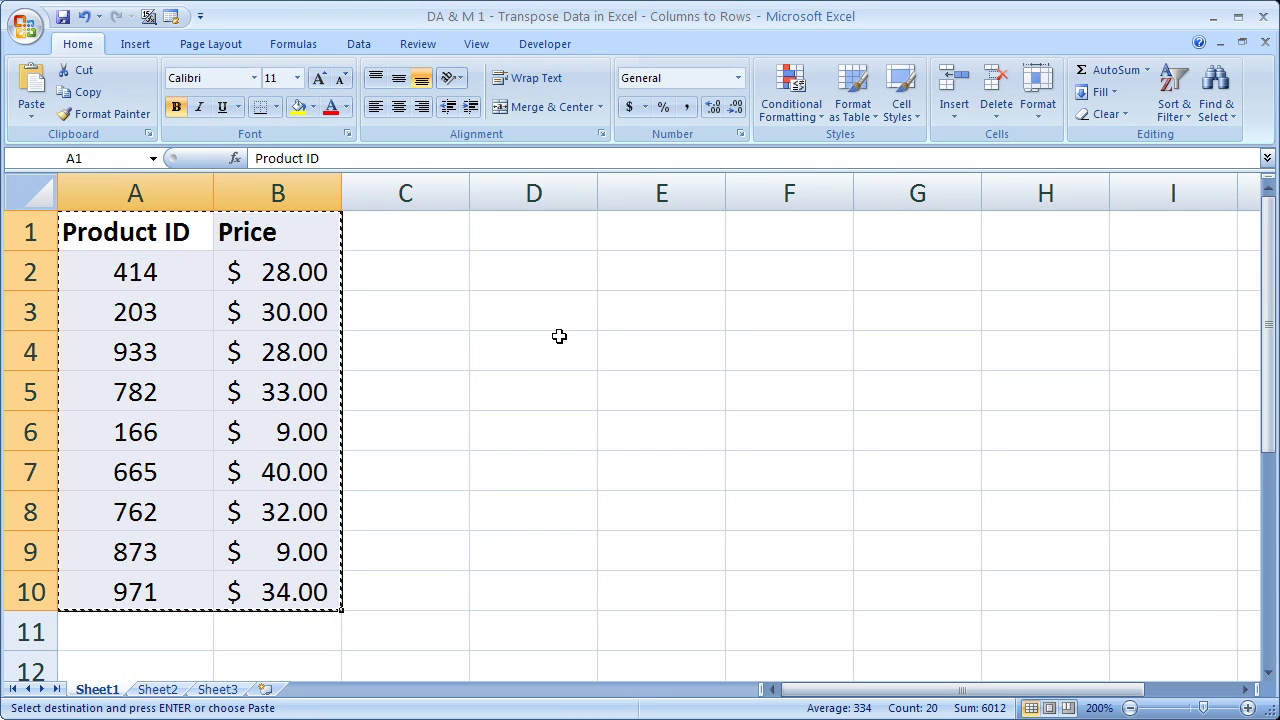
# Paste Special the table at D1 with Transpose, turning it into two rows
pyautogui.click(490, 237)
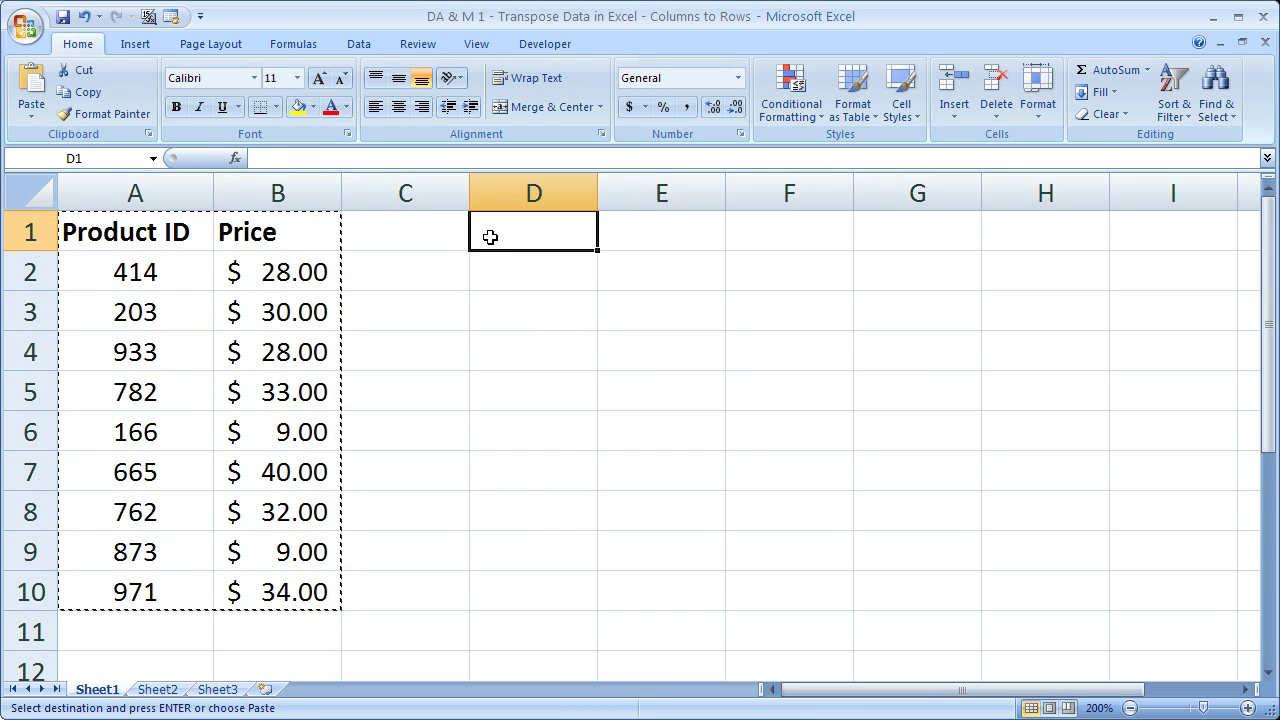
pyautogui.rightClick(491, 238)
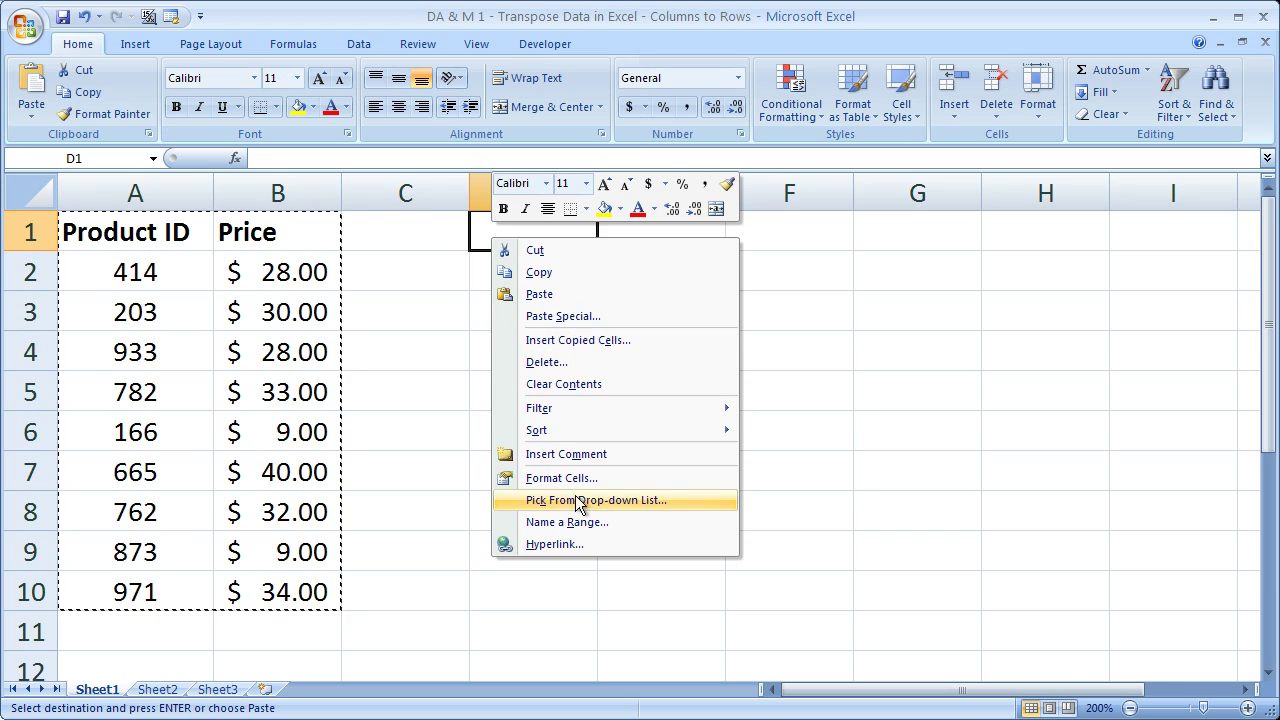
pyautogui.click(572, 318)
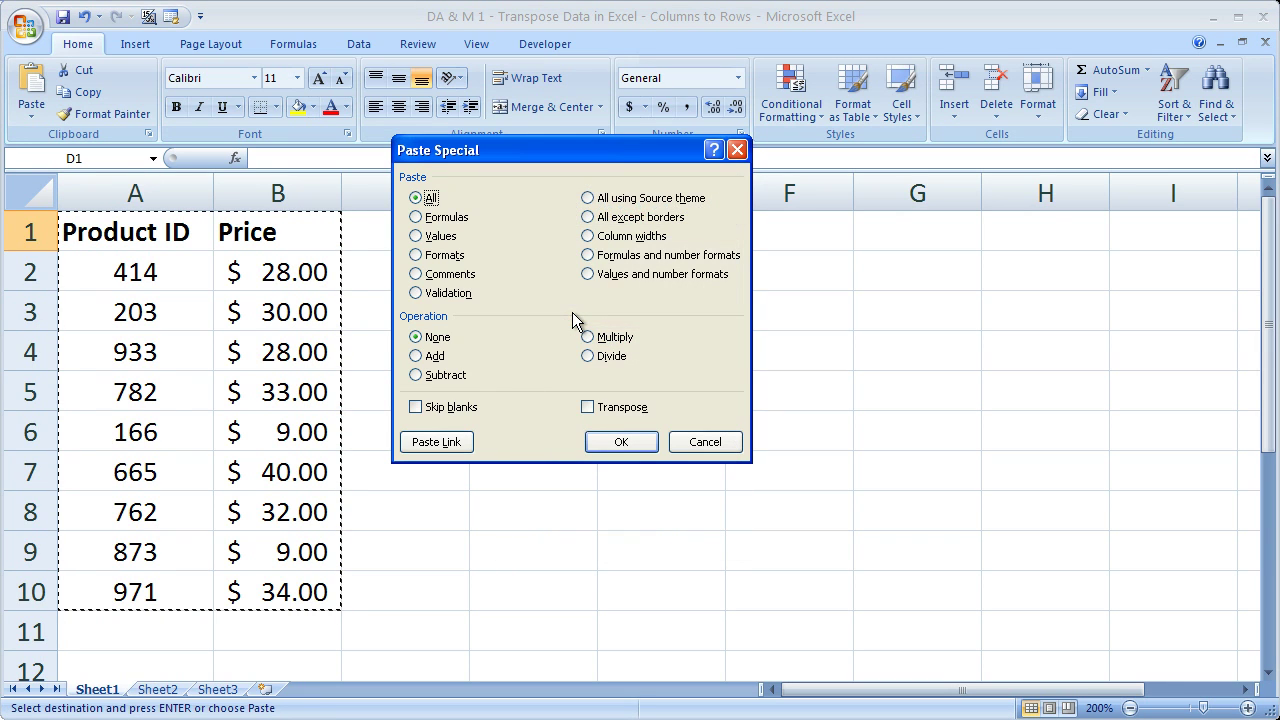
pyautogui.click(589, 408)
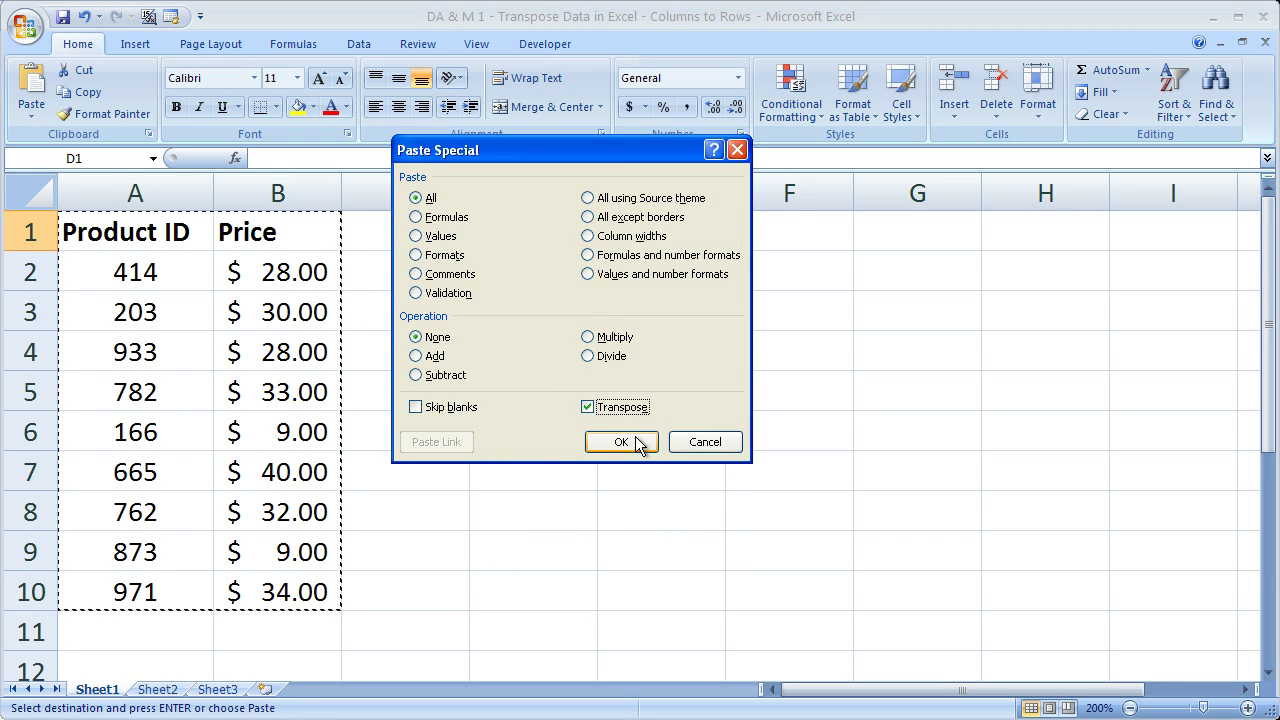
pyautogui.click(621, 441)
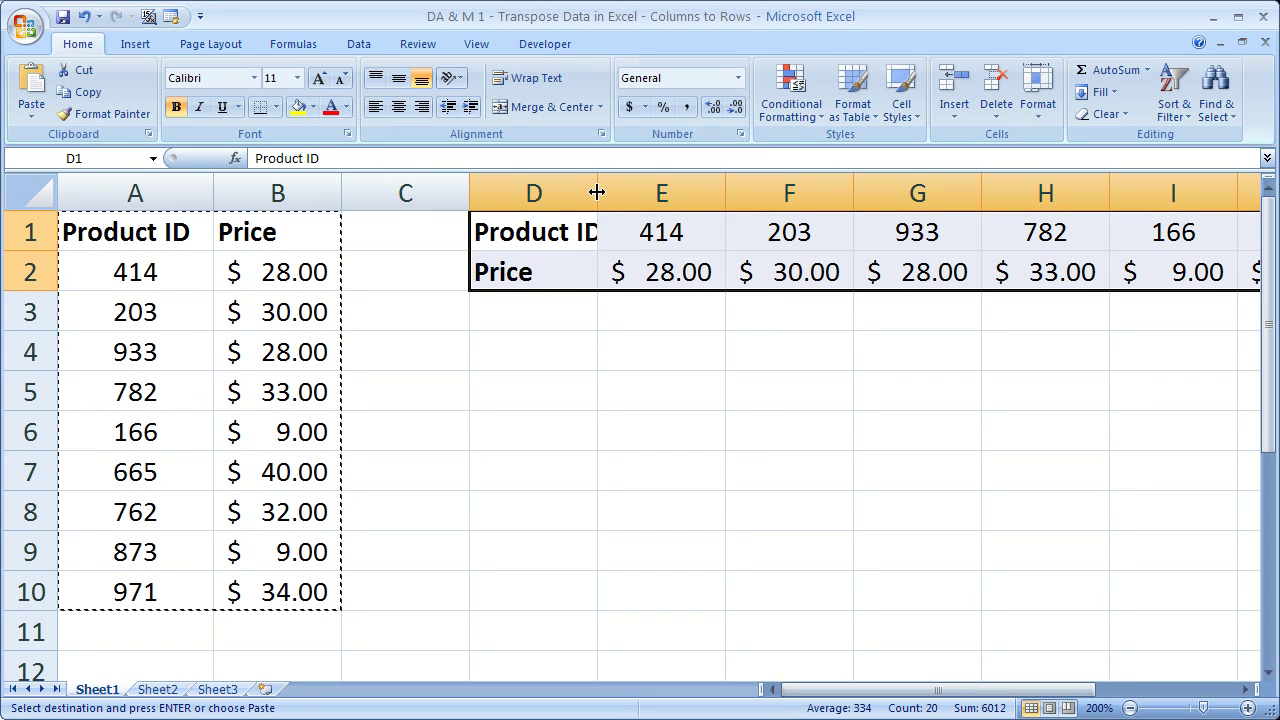
# Autofit column D to show 'Product ID', cancel the copy, and return to A1
pyautogui.doubleClick(597, 192)
pyautogui.click(649, 397)
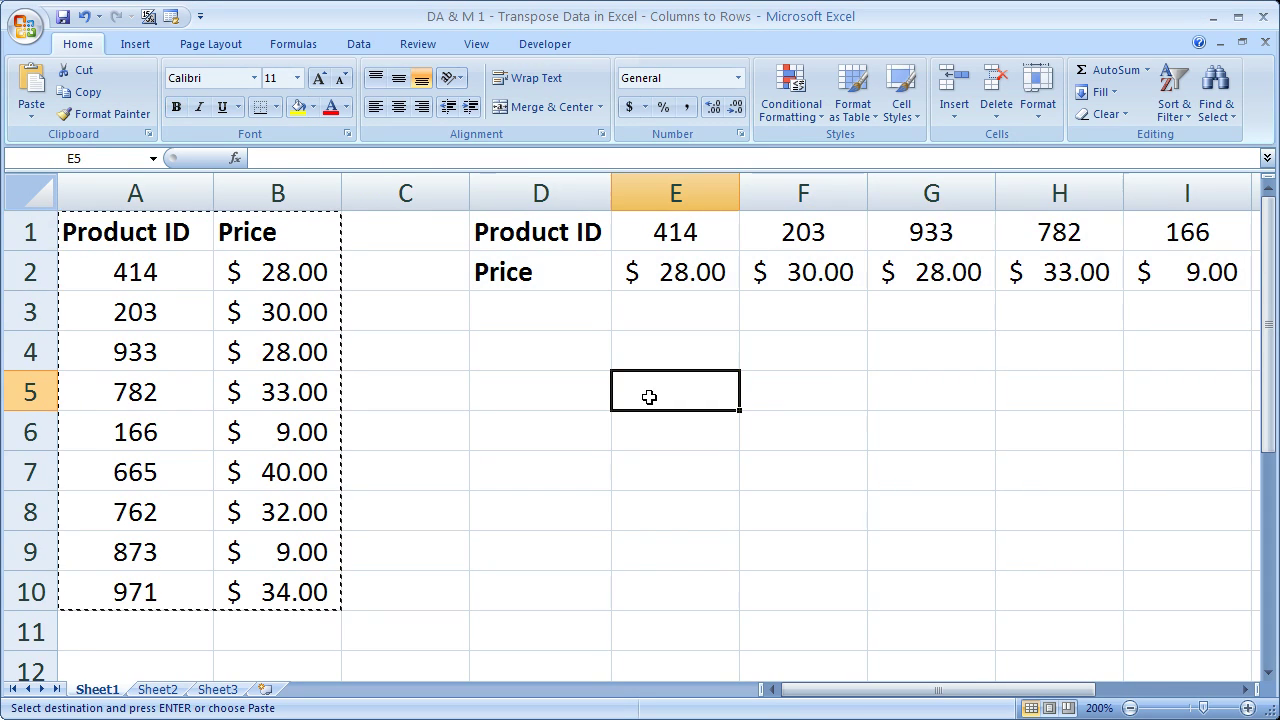
pyautogui.moveTo(824, 690)
pyautogui.mouseDown()
pyautogui.moveTo(948, 697)
pyautogui.moveTo(772, 690)
pyautogui.mouseUp()
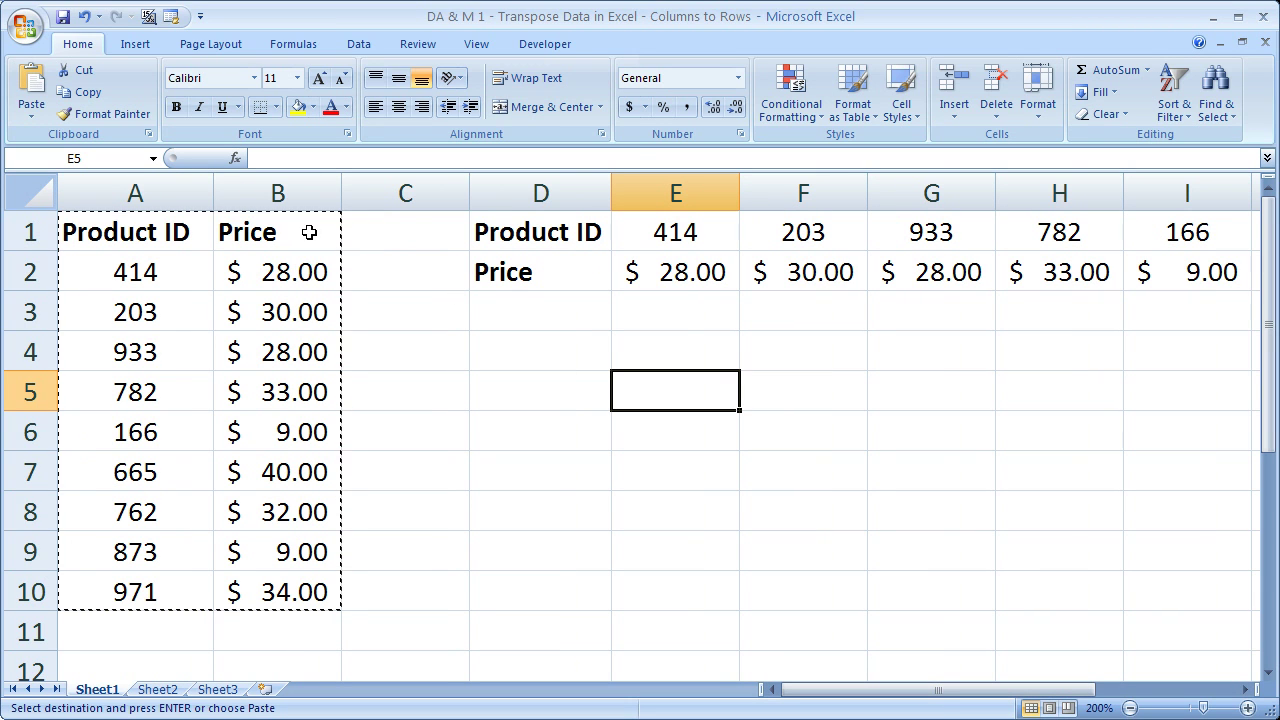
pyautogui.press('Escape')
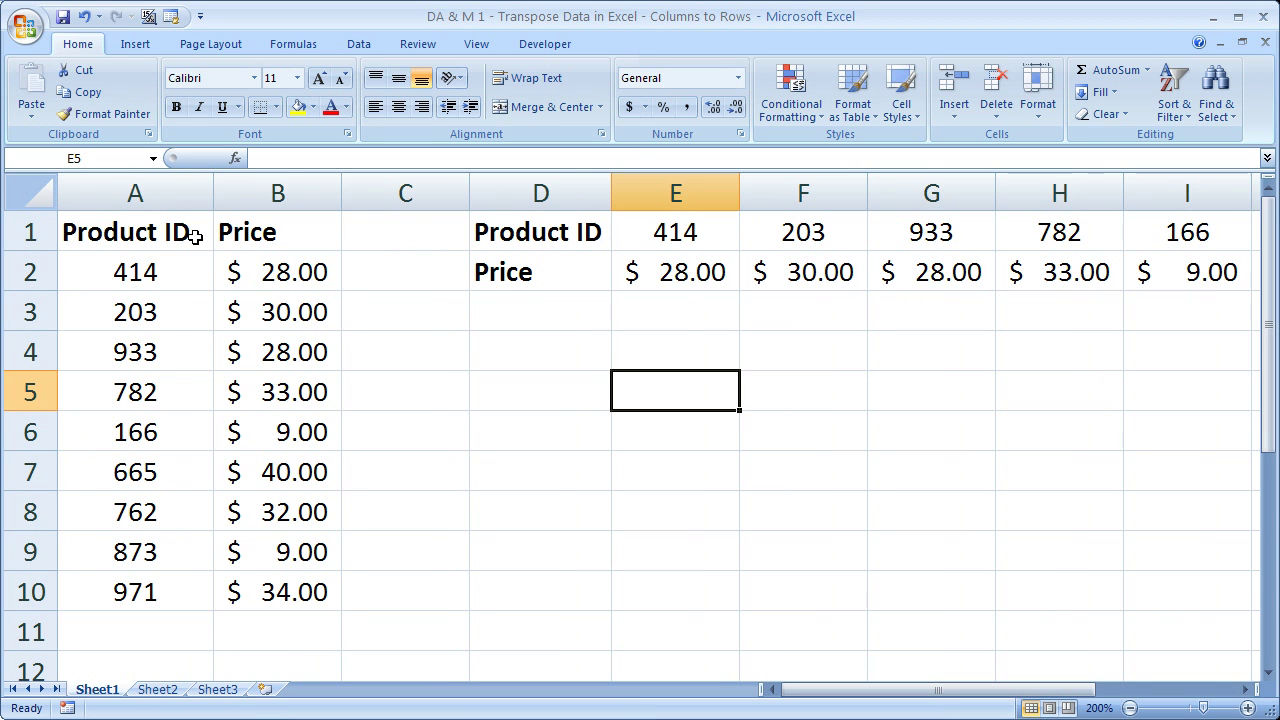
pyautogui.click(195, 236)
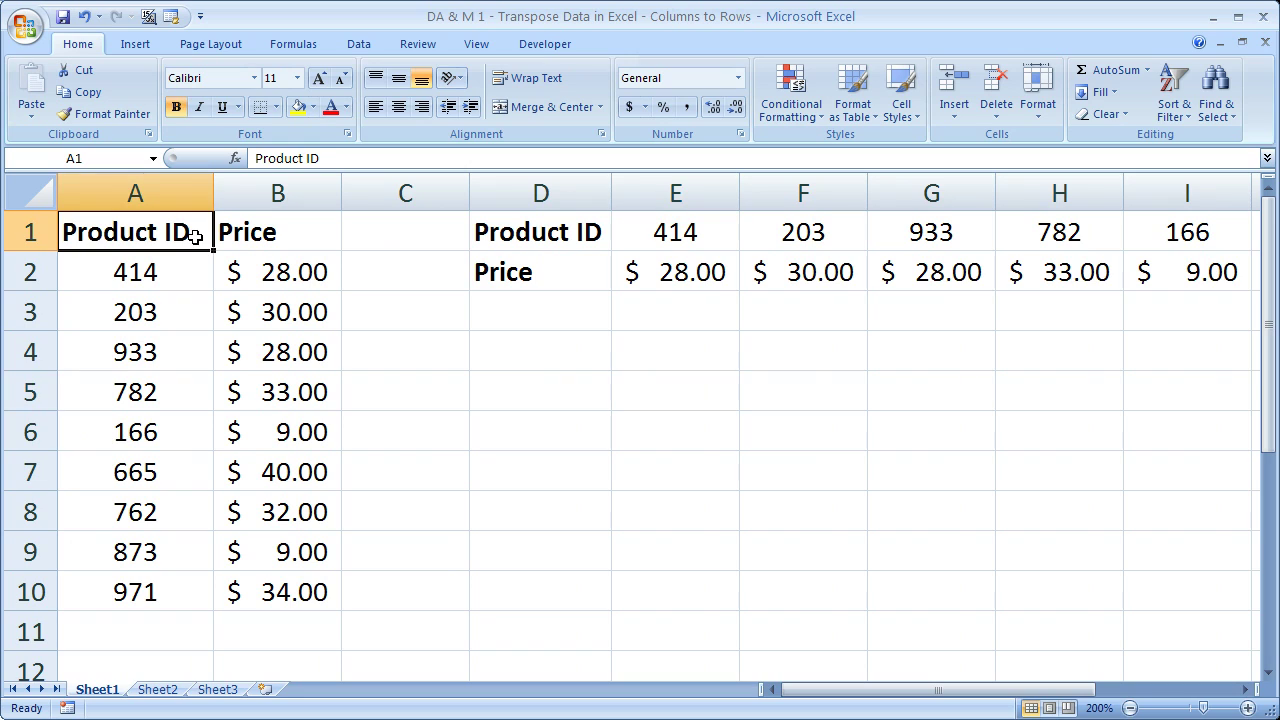